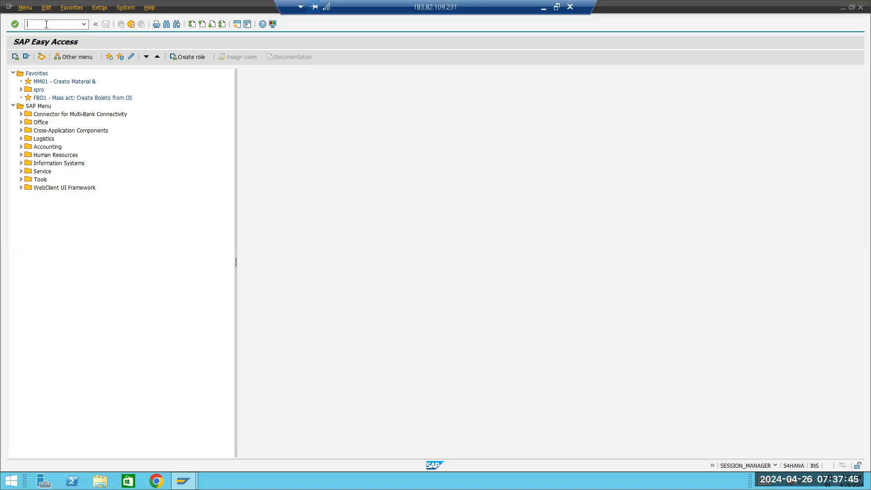
- Start transaction BP and, from the Open business partner dialog, search for business partners without entering any criteria
type("bp")
key("Return")
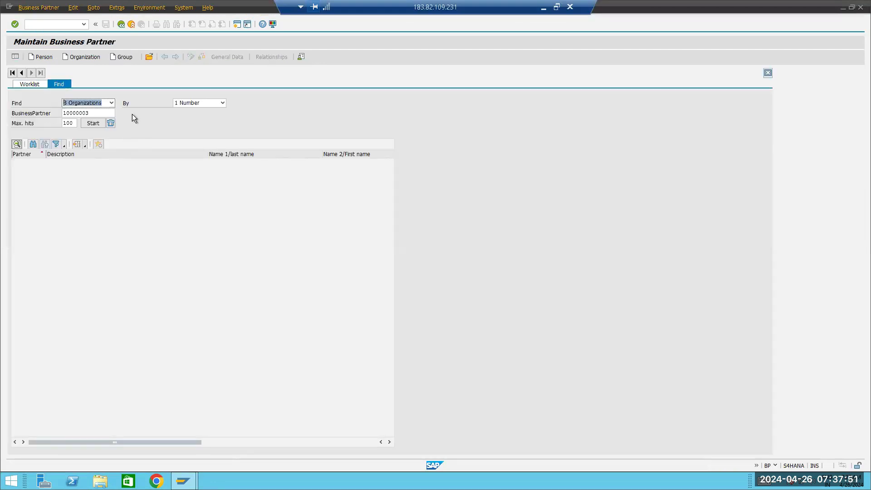
left_click(148, 56)
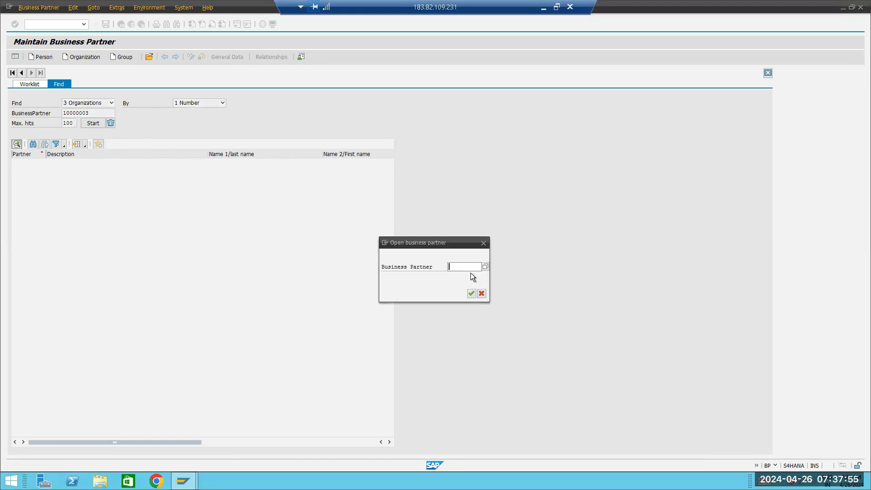
left_click(485, 268)
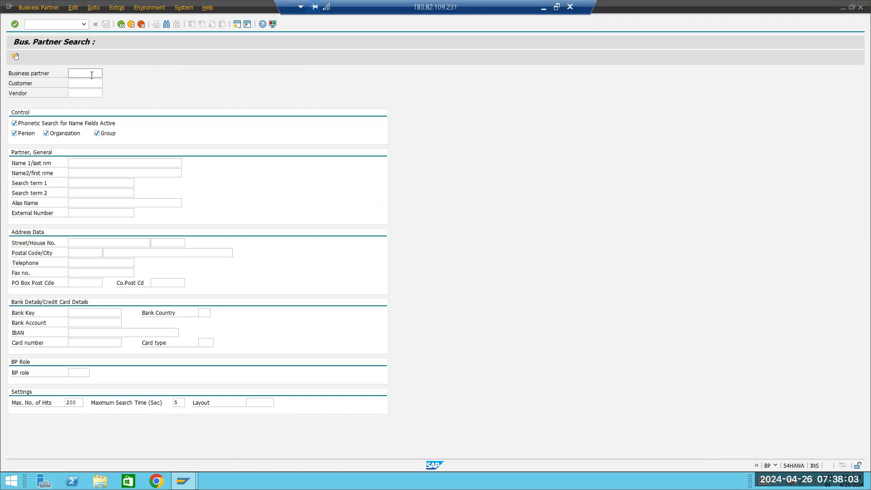
left_click(15, 24)
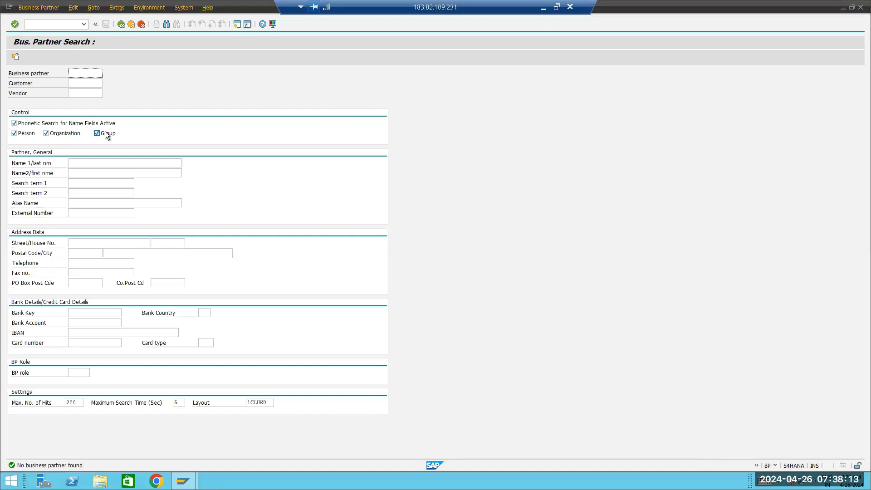
- Return to the Open business partner dialog and try to open a partner with the wildcard *
left_click(121, 26)
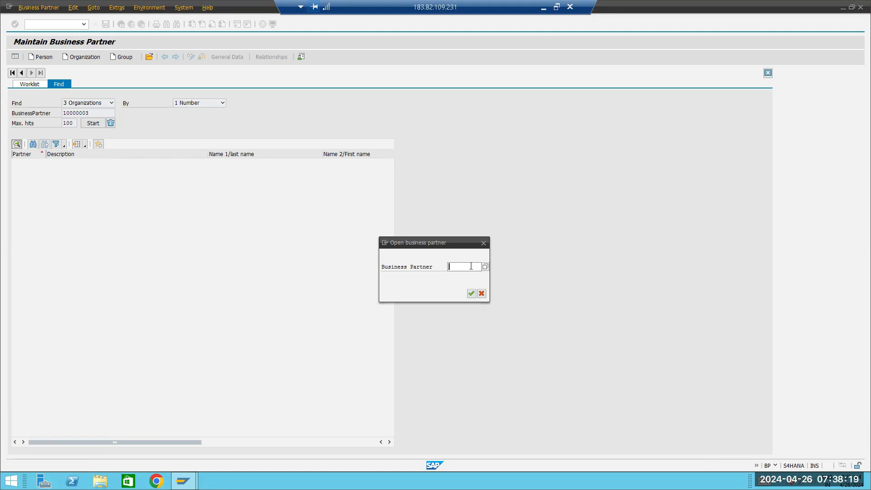
type("*")
left_click(471, 293)
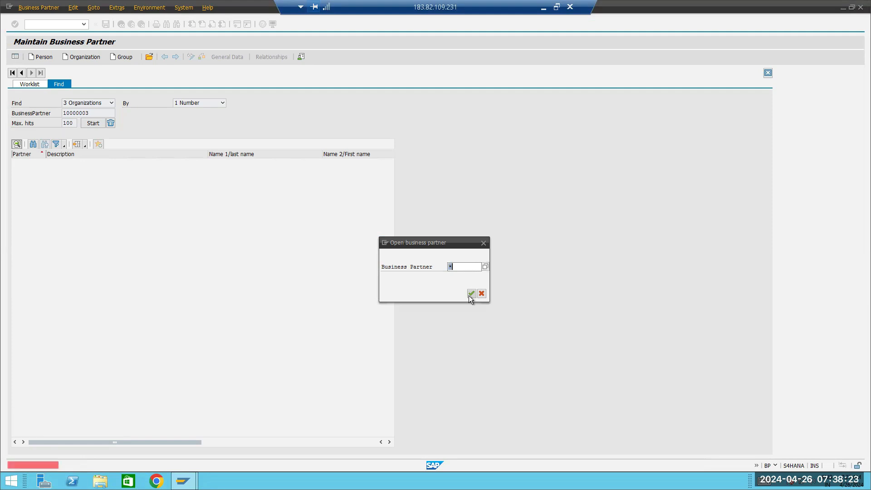
key("BackSpace")
- Reopen the business partner search and search by the BP role flvn
left_click(486, 266)
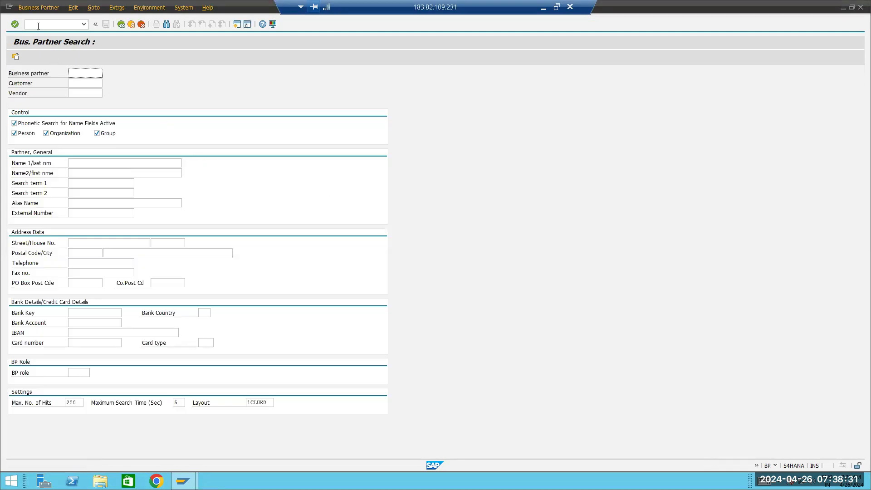
left_click(76, 371)
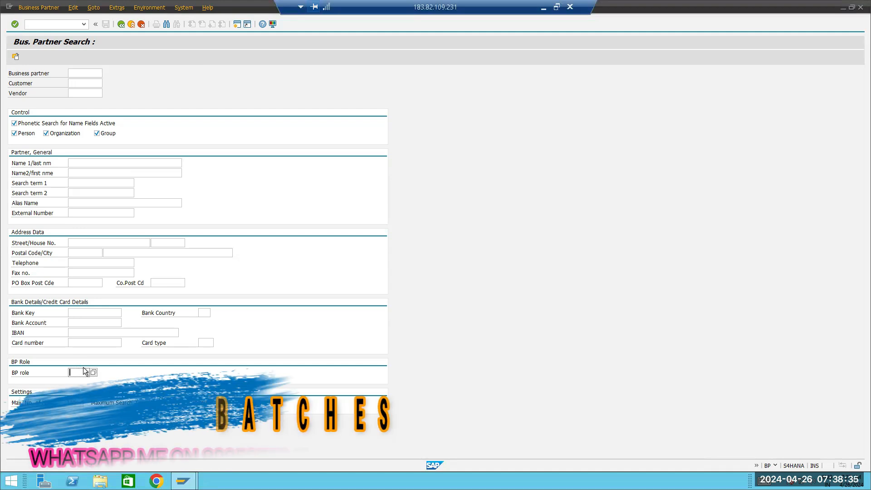
type("flvn")
key("Return")
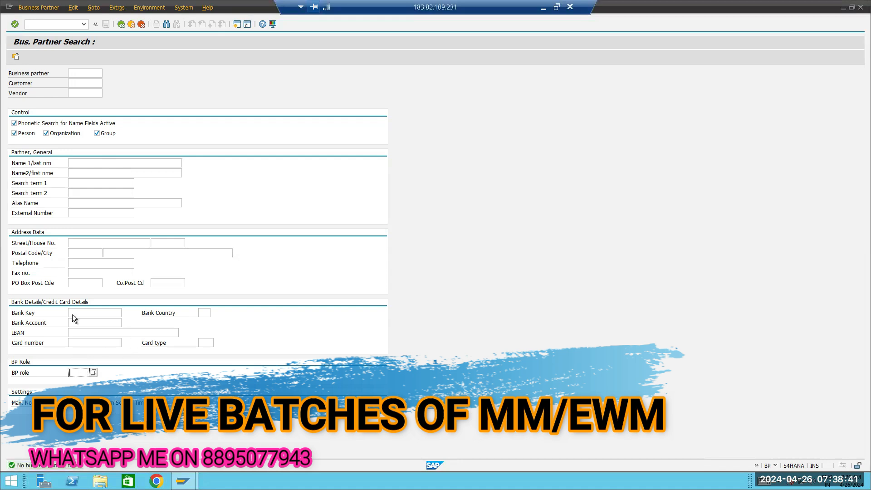
- Leave the business partner search and switch to General Table Display with transaction SE16N
left_click(46, 24)
type("/n")
type("bp")
key("Return")
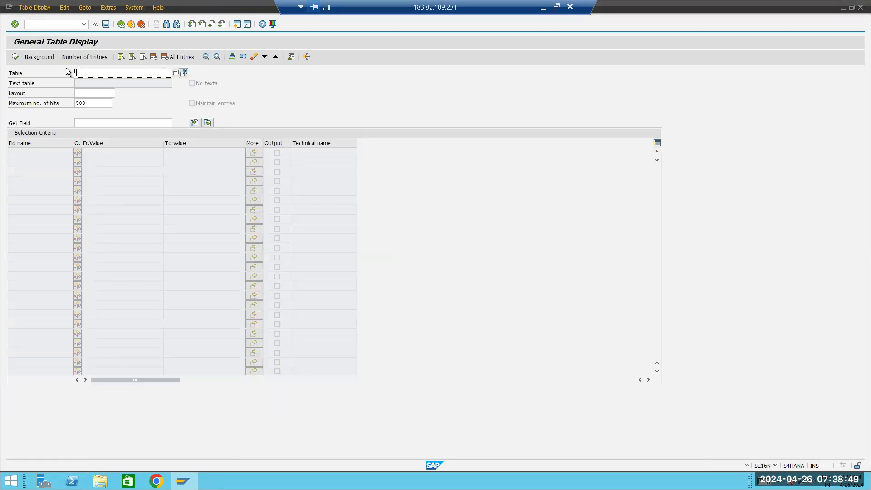
- Display the entries of supplier master table LFA1 and examine the vendor list
type("1fa")
type("1")
key("Return")
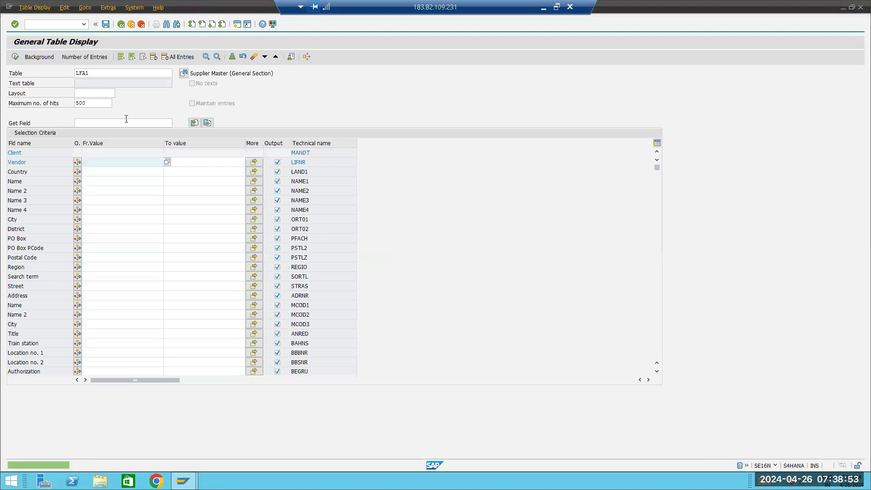
left_click(15, 57)
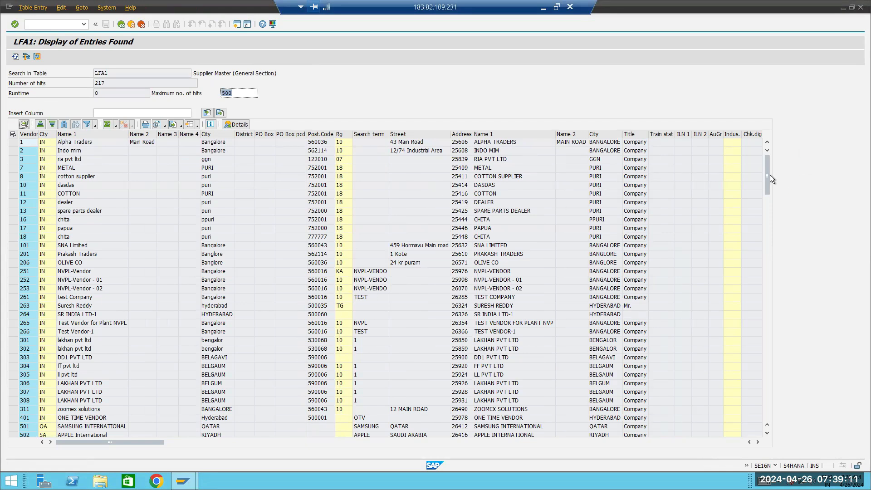
left_click_drag(769, 179, 769, 190)
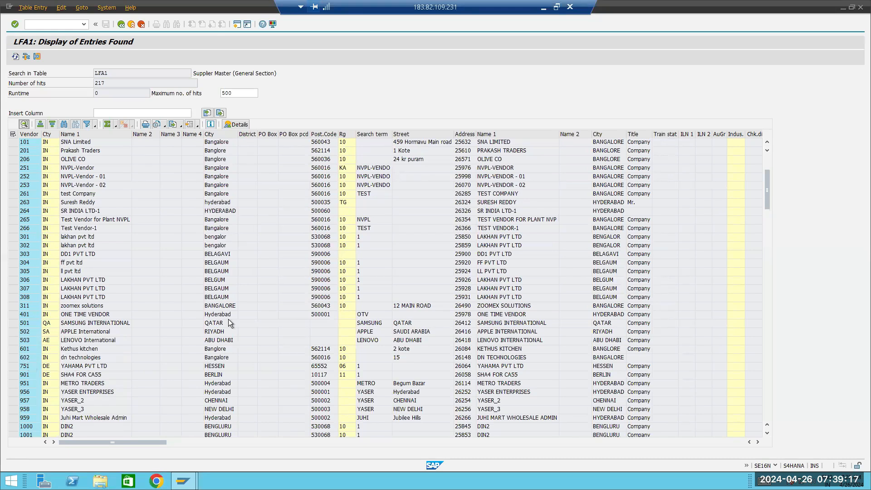
- Go back to the table selection, enter LFA1 again and redisplay its vendor entries
left_click(120, 25)
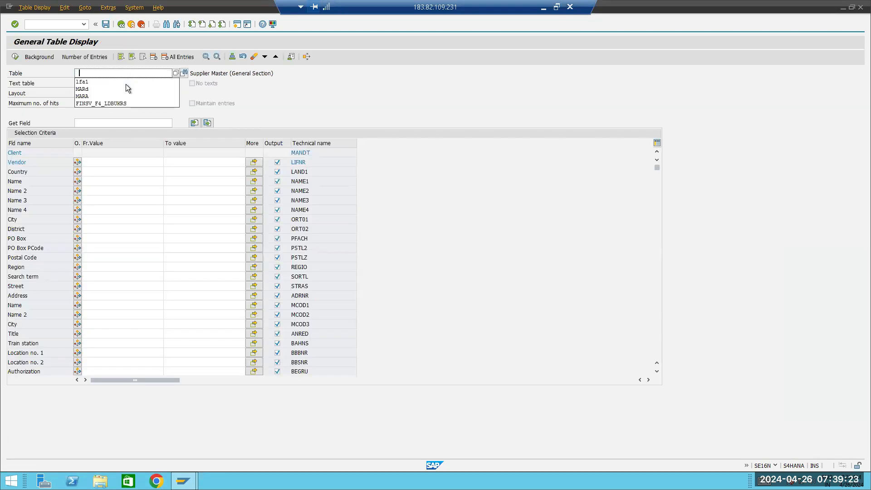
key("BackSpace")
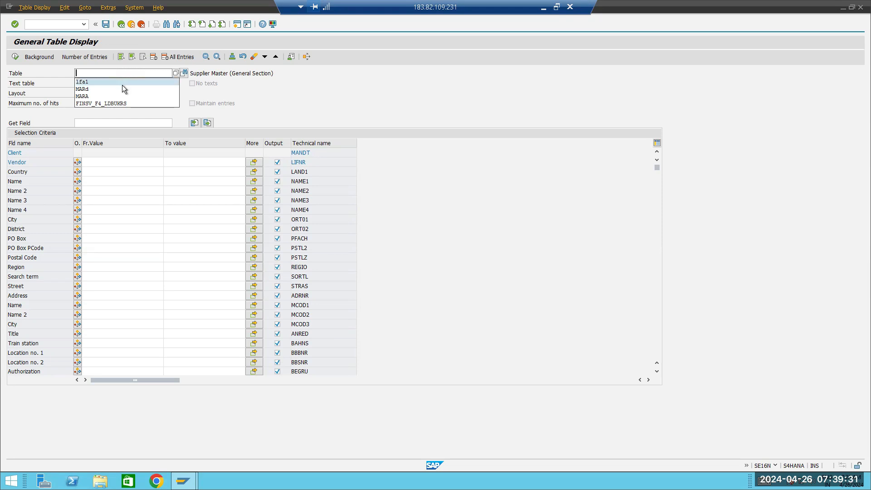
left_click(122, 83)
key("Return")
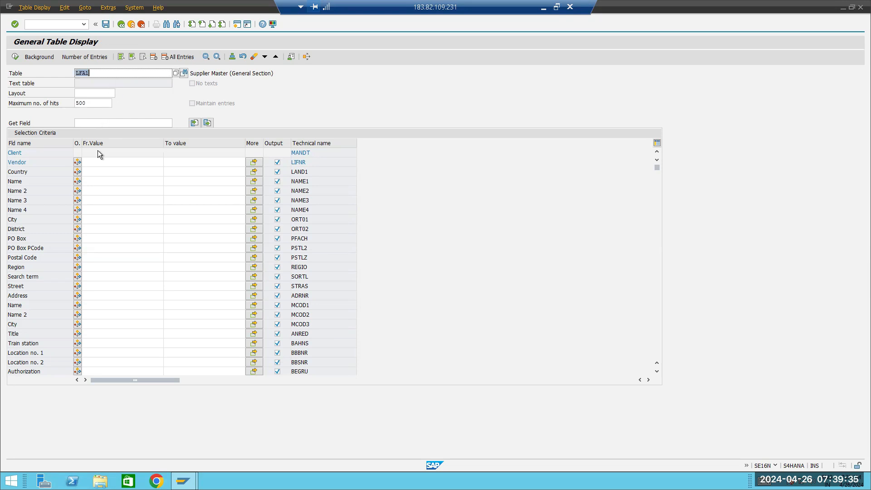
key("BackSpace")
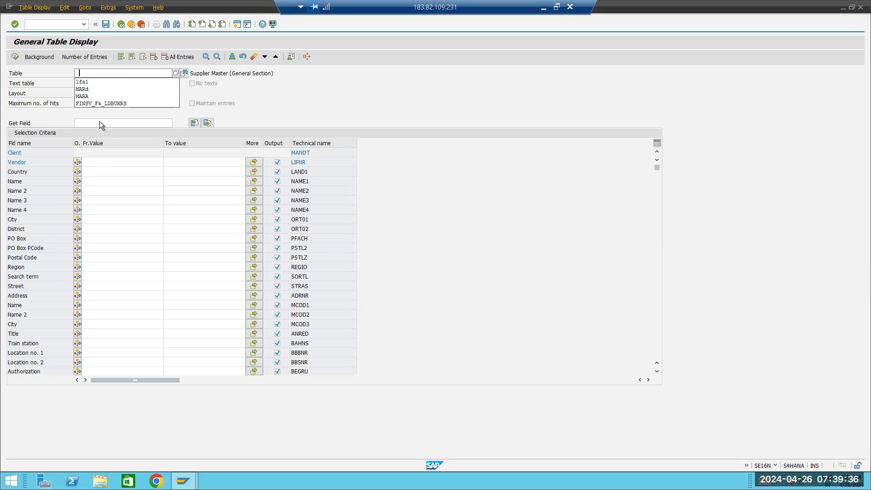
left_click(112, 82)
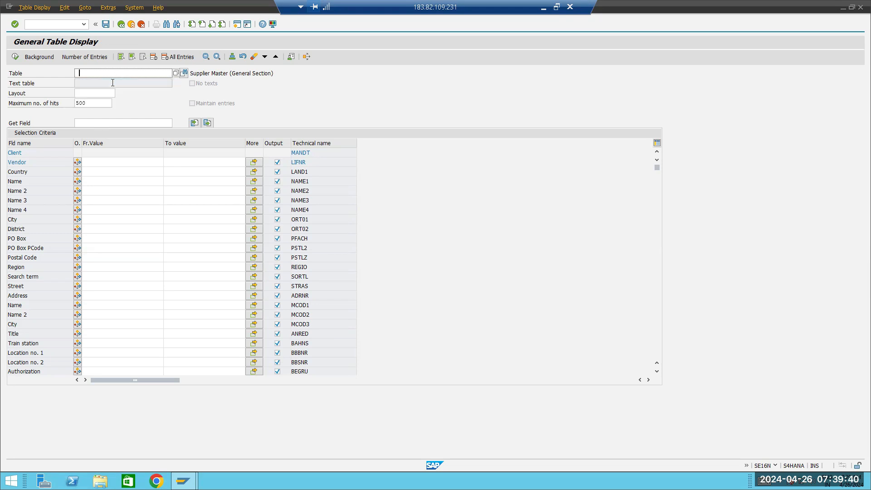
left_click(15, 56)
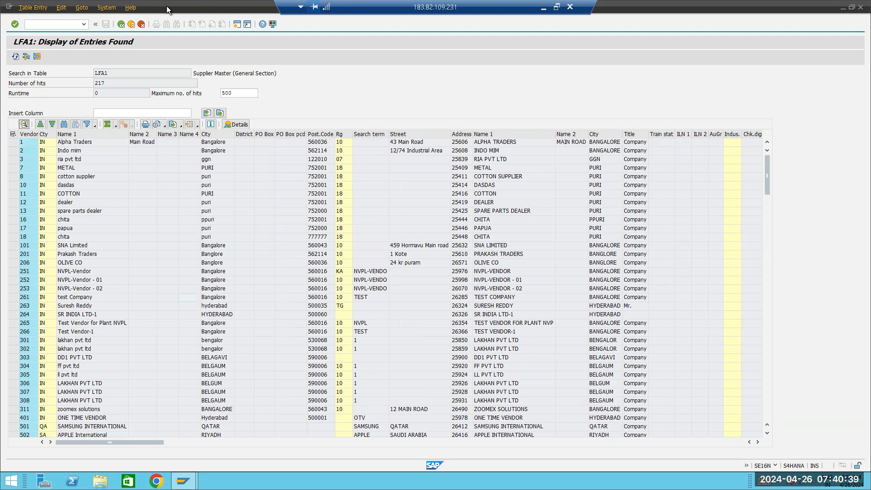
- Return to the table selection, change the table to IBPSUPPLIER and display its entries
left_click(121, 24)
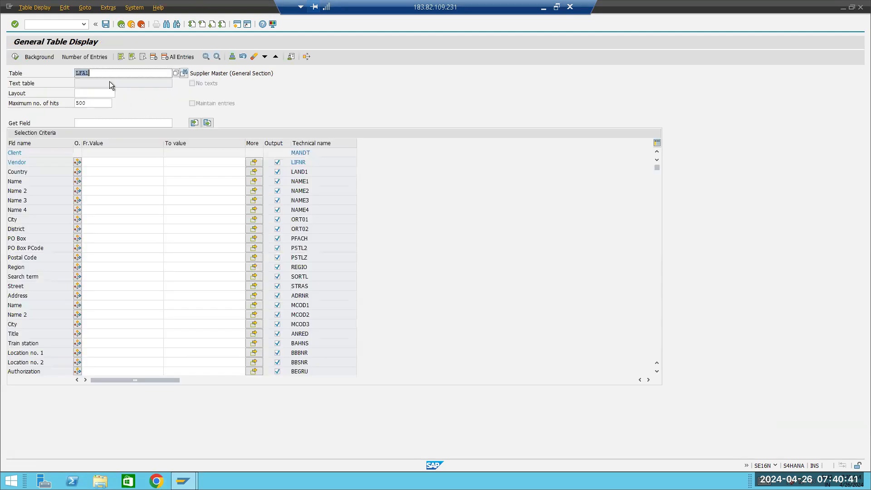
type("l")
type("bpsu")
type("pplier")
key("Return")
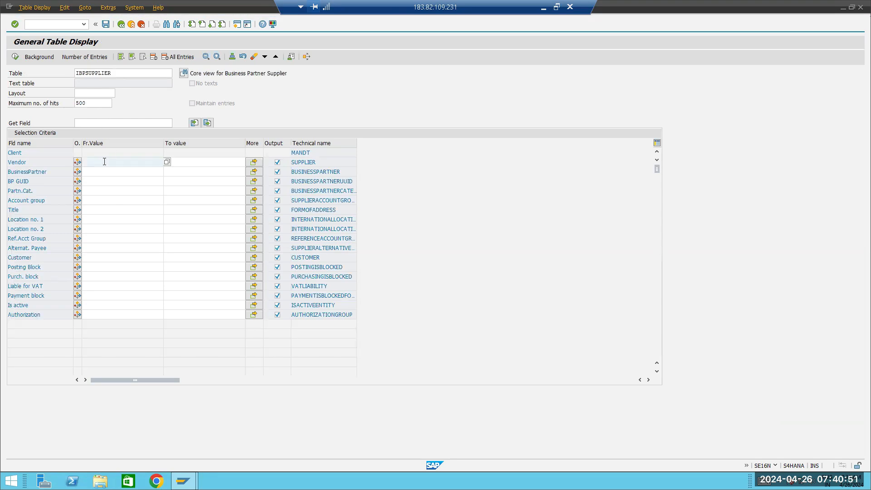
left_click(15, 56)
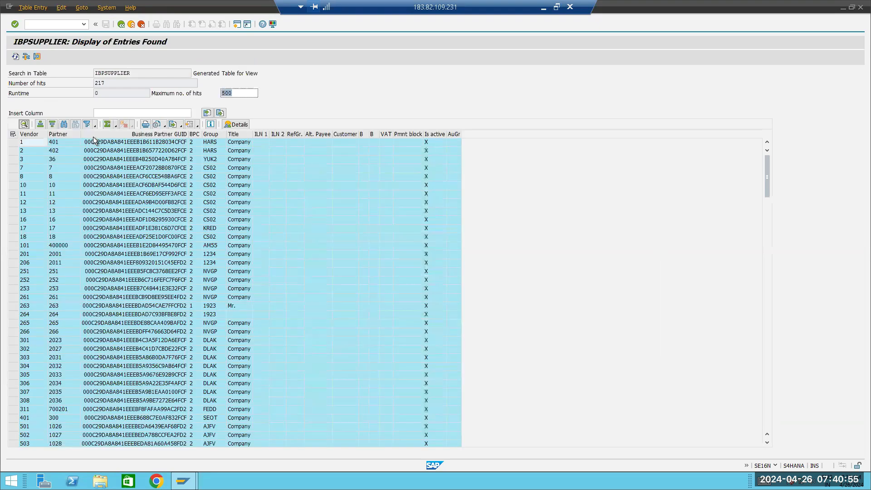
- Compare the vendor and business partner numbers through the IBPSUPPLIER entries and select the second partner number starting with BP
left_click(54, 143)
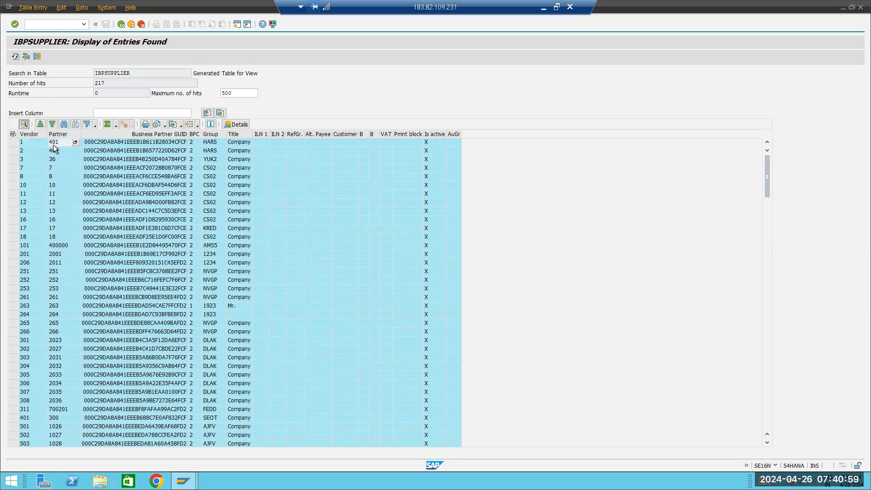
scroll(71, 300, "down", 15)
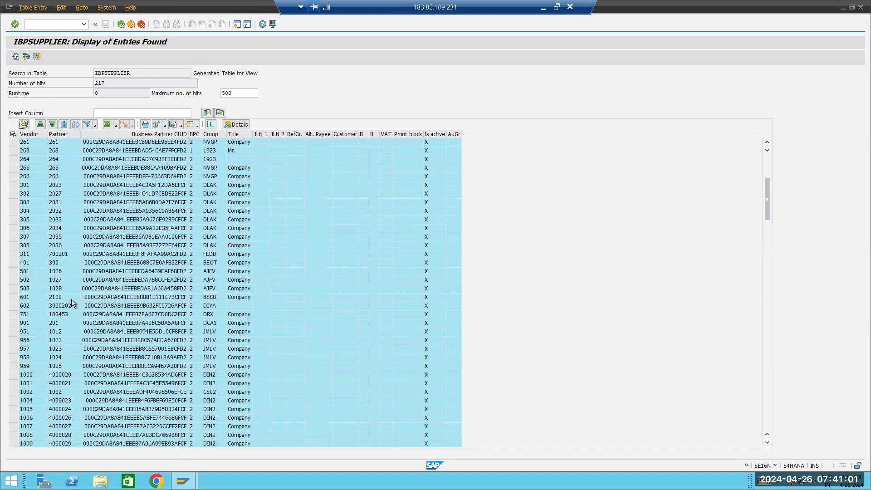
scroll(73, 303, "down", 15)
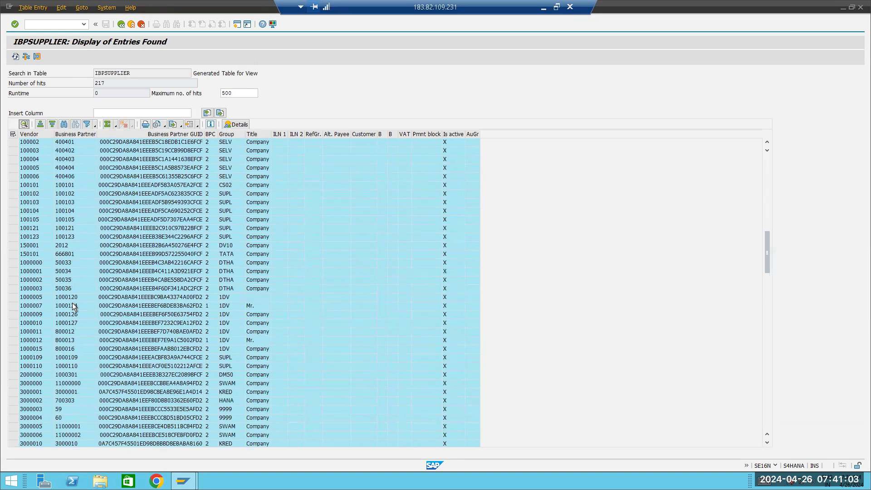
scroll(72, 305, "down", 1)
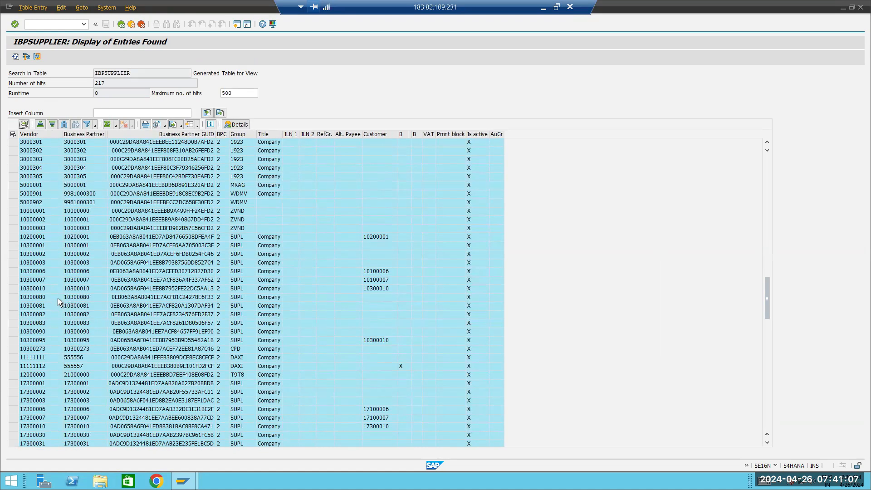
scroll(77, 311, "down", 10)
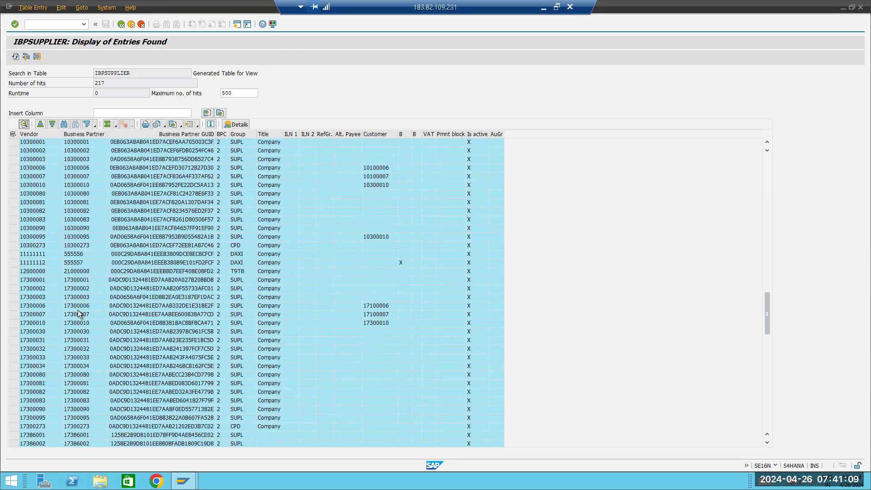
scroll(78, 314, "down", 10)
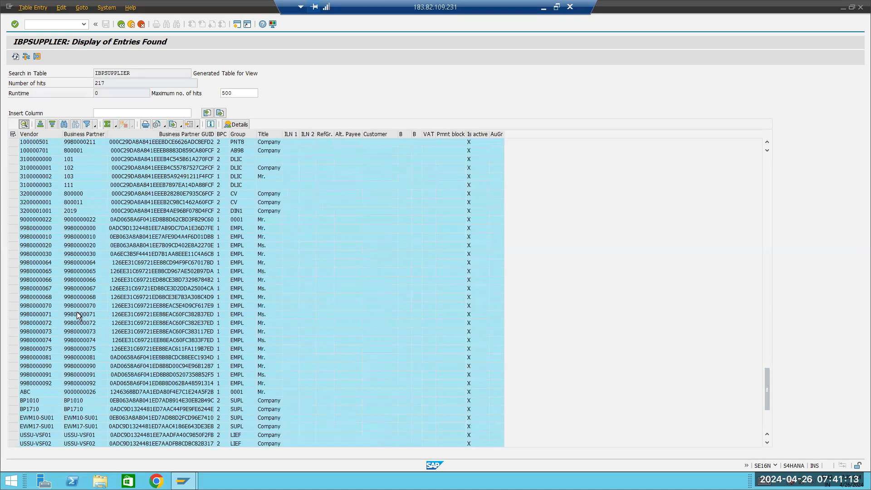
left_click(77, 411)
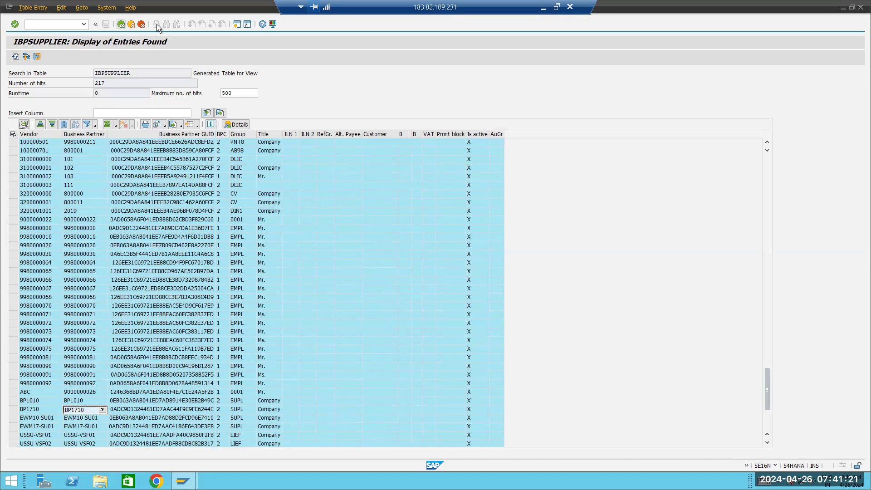
- Start transaction BP in a new session and open the selected supplier by its business partner number
left_click(238, 24)
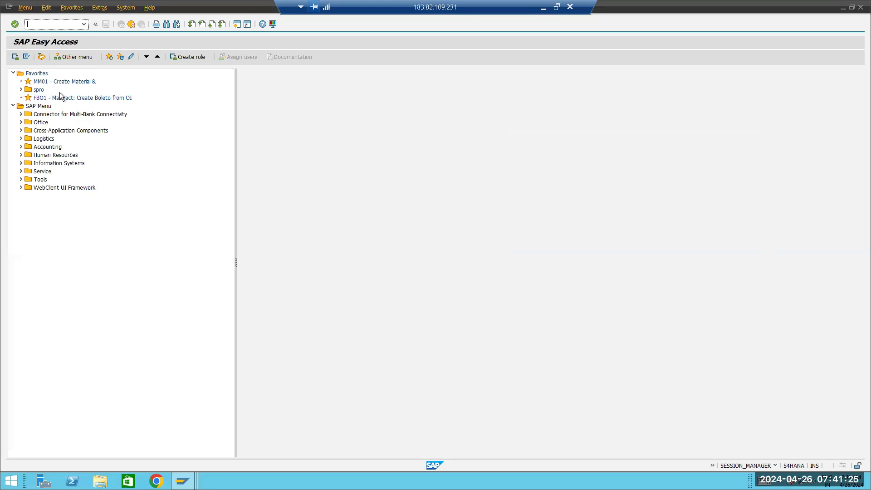
type("bp")
key("Return")
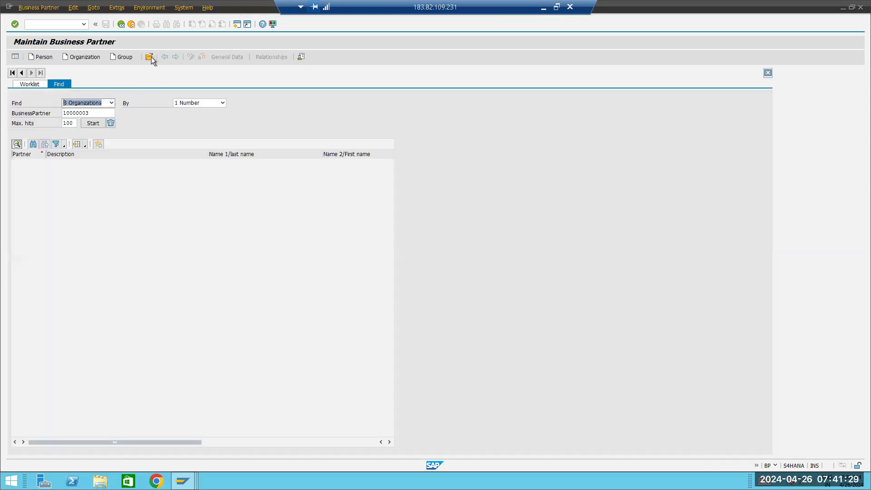
left_click(150, 57)
type("BP1710")
key("Return")
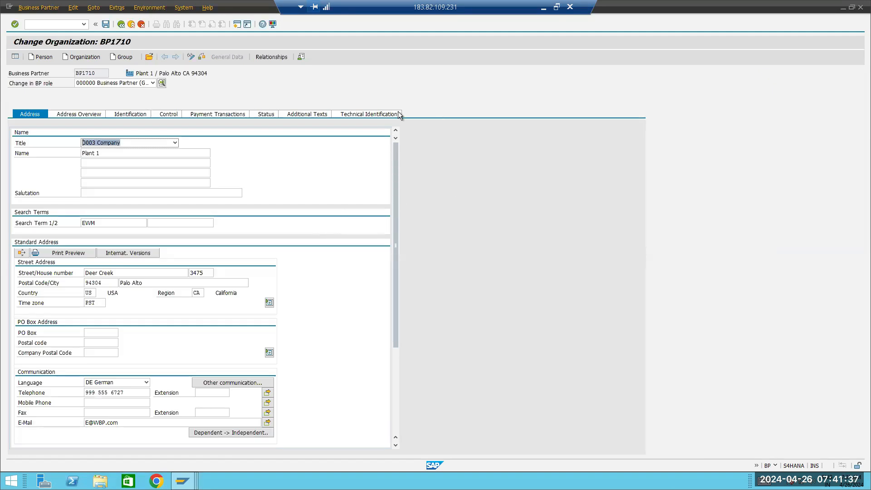
- Change the displayed supplier's BP role to FLVN01 Supplier
left_click_drag(101, 73, 70, 73)
left_click(108, 100)
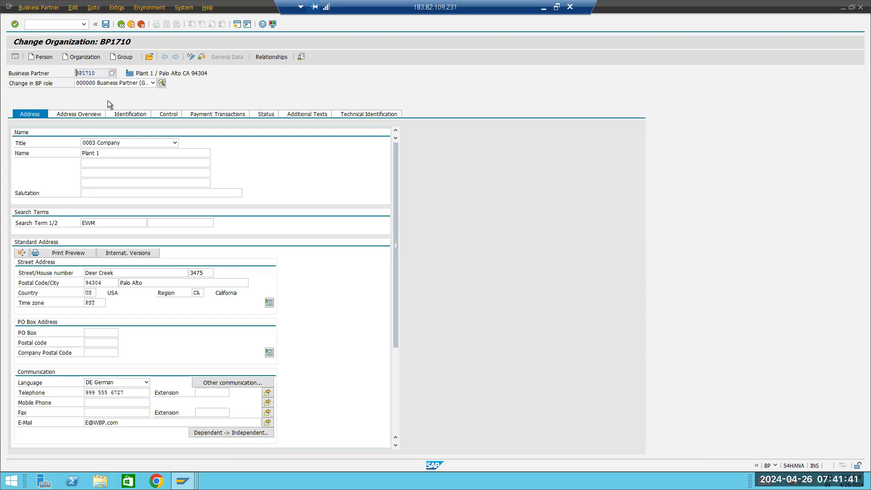
left_click(50, 84)
left_click(154, 83)
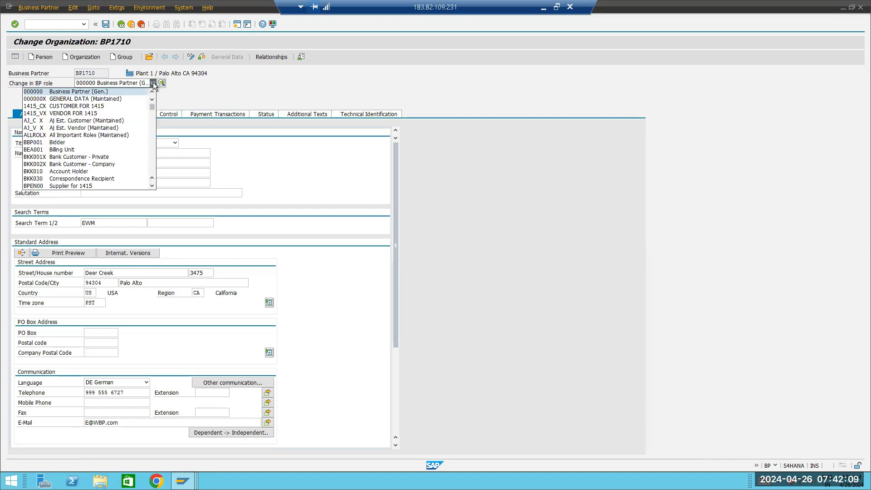
scroll(89, 123, "down", 6)
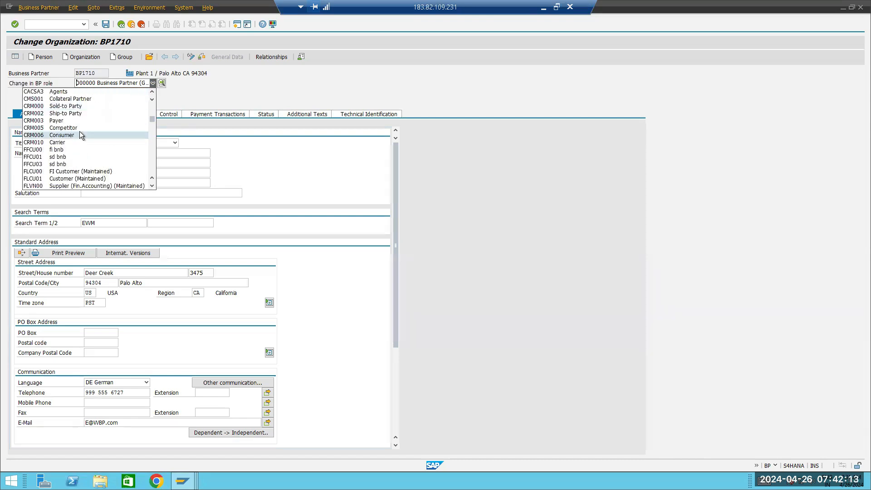
scroll(80, 132, "down", 4)
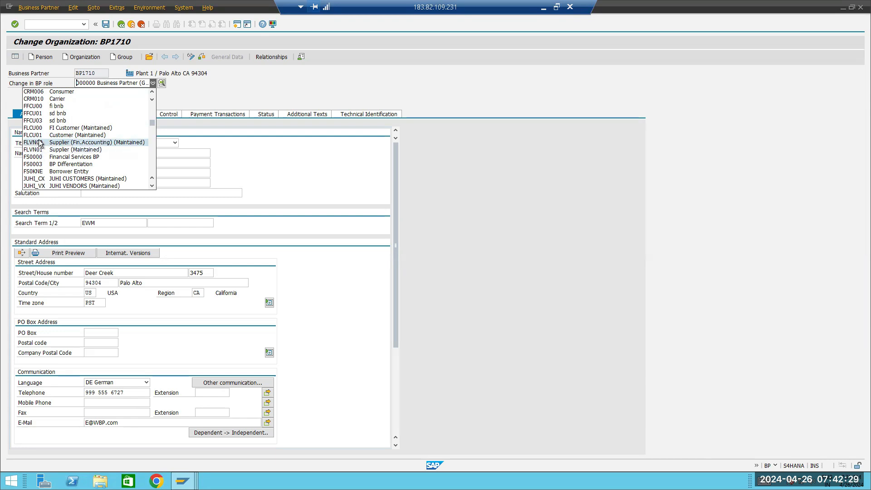
left_click(97, 150)
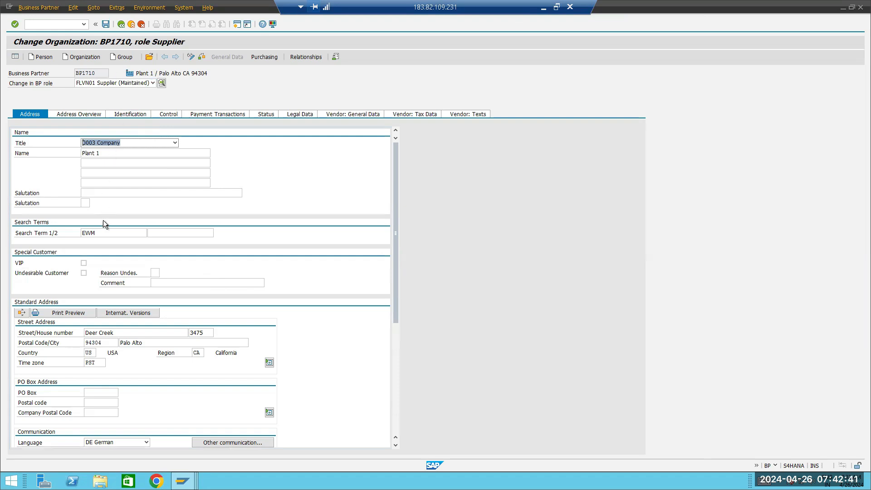
- Show the Vendor: General Data of the supplier role and compare the vendor number with the business partner number
left_click(338, 114)
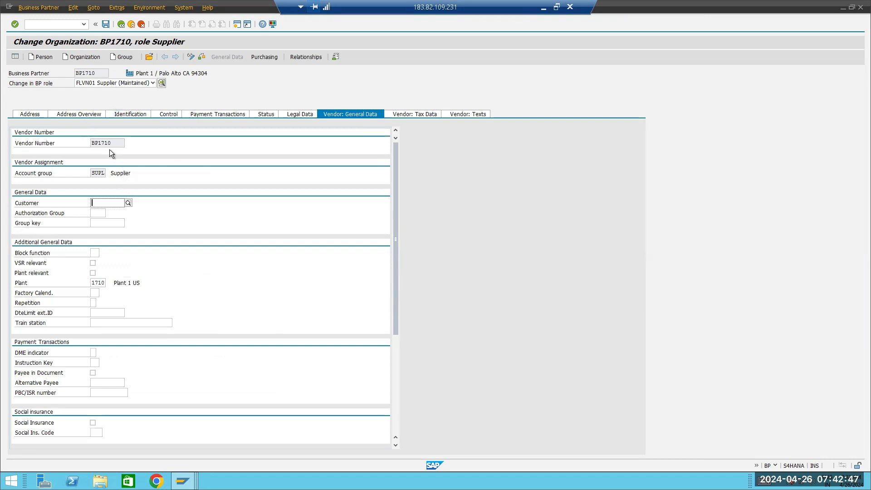
left_click_drag(114, 143, 92, 143)
left_click(92, 144)
left_click(99, 72)
left_click_drag(98, 73, 67, 74)
left_click(99, 98)
left_click_drag(115, 142, 85, 137)
- Switch to the IBPSUPPLIER entries to compare a vendor with a differing business partner number, and return to the supplier record
mouse_move(182, 480)
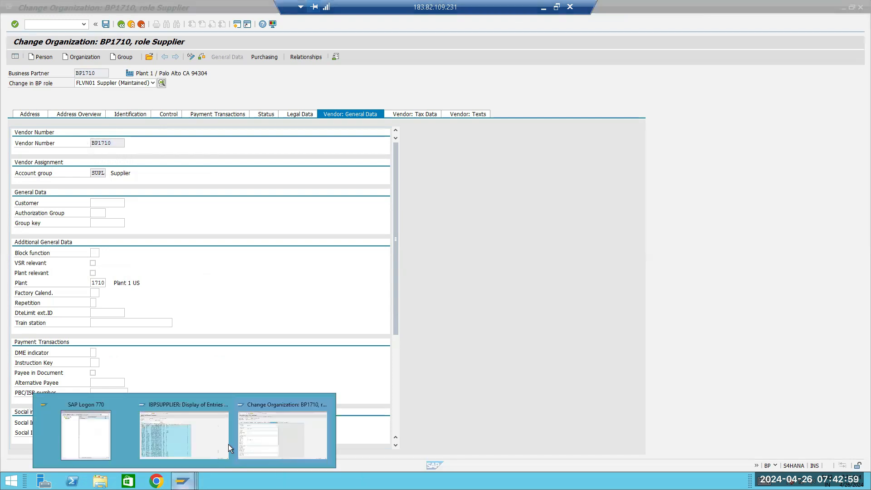
mouse_move(183, 424)
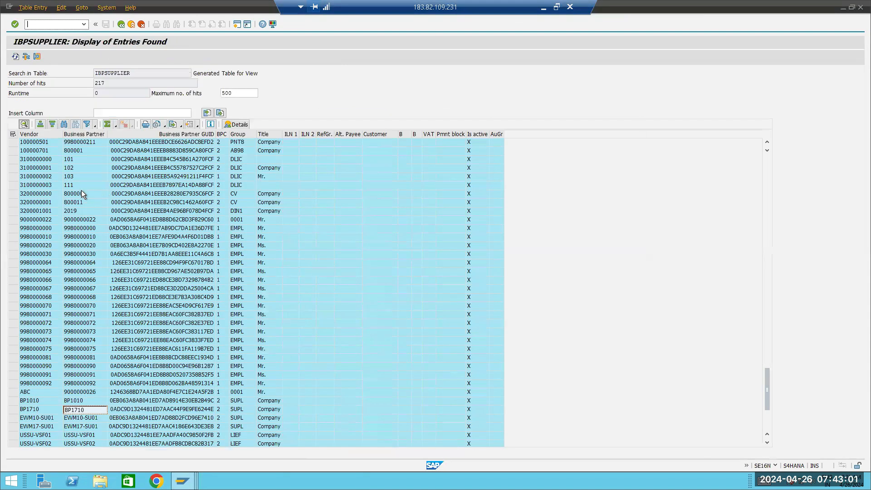
left_click(85, 144)
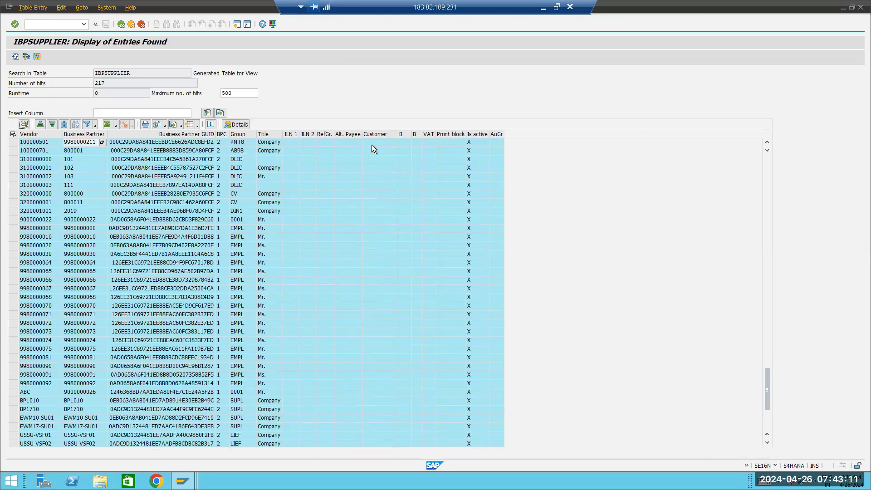
left_click(183, 481)
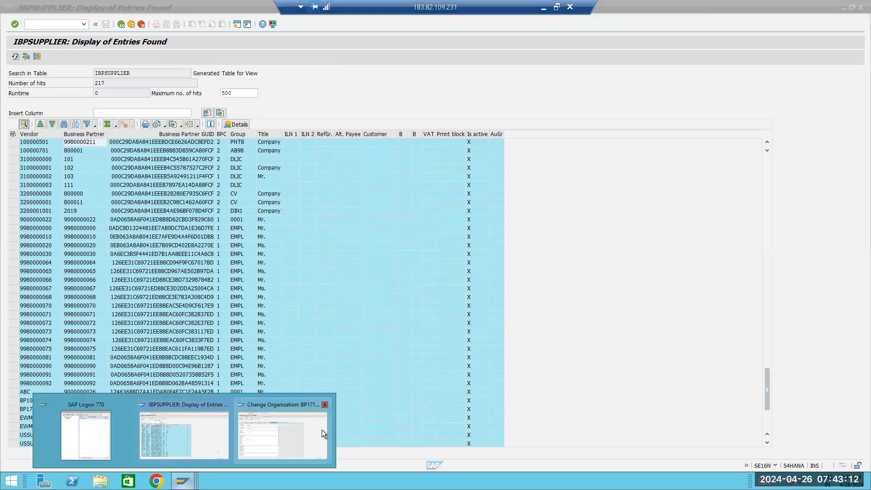
left_click(298, 437)
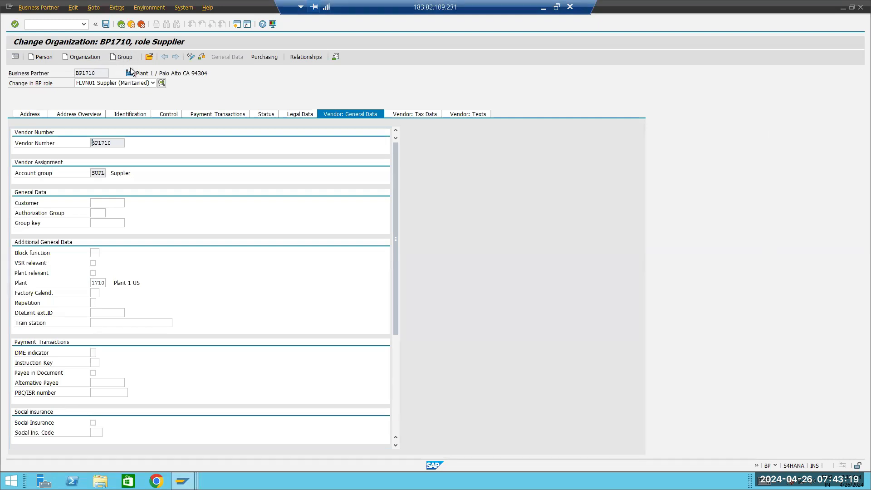
- Change the supplier's BP role to 000000 Business Partner (Gen.) and check its business partner number
left_click(152, 84)
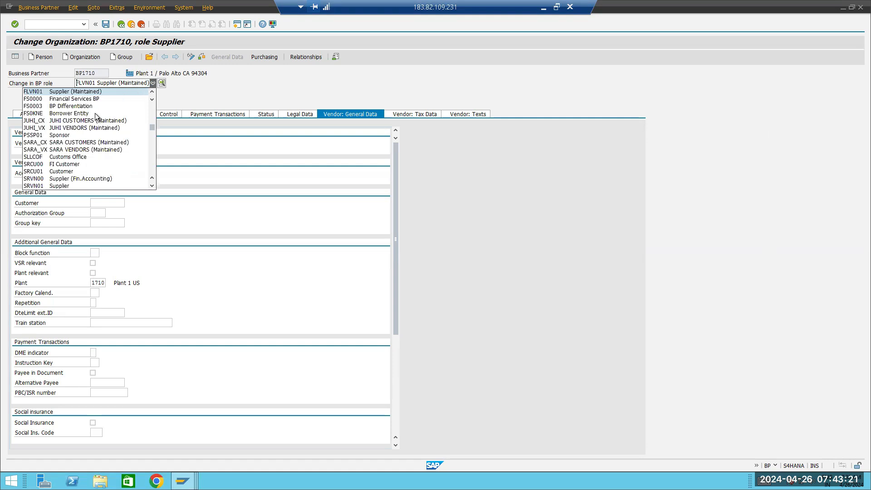
scroll(76, 124, "up", 10)
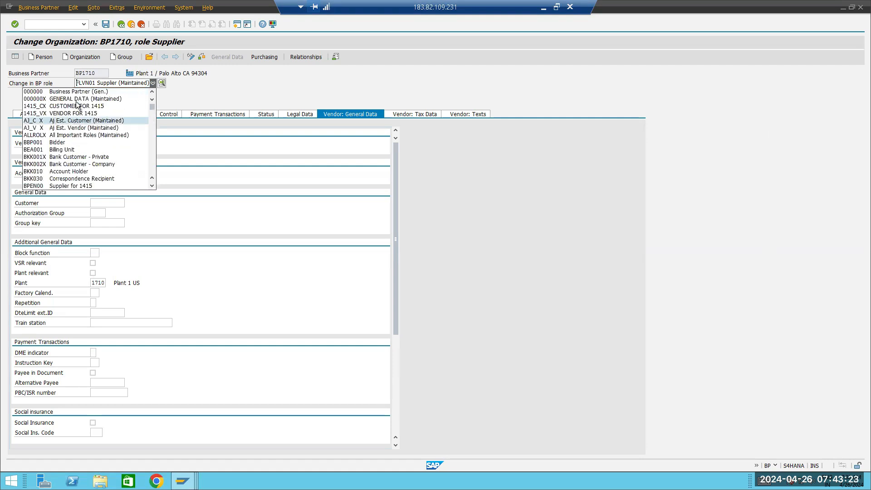
left_click(75, 92)
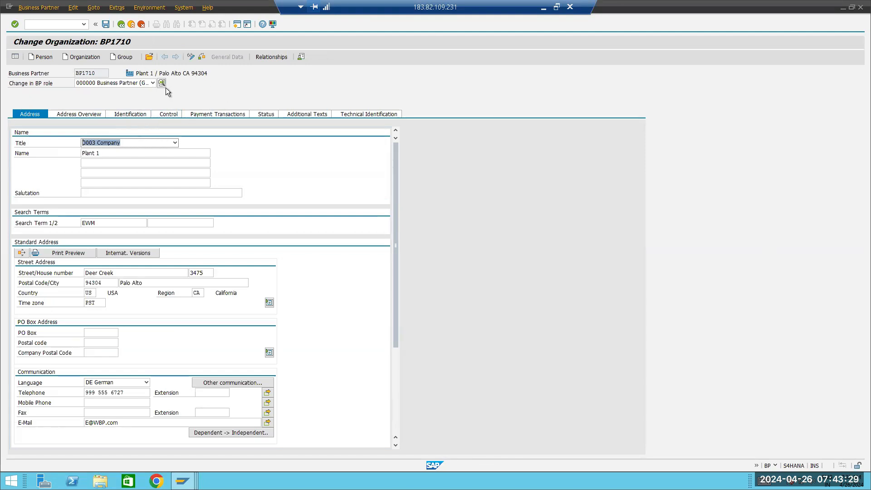
left_click_drag(98, 73, 76, 73)
left_click(75, 73)
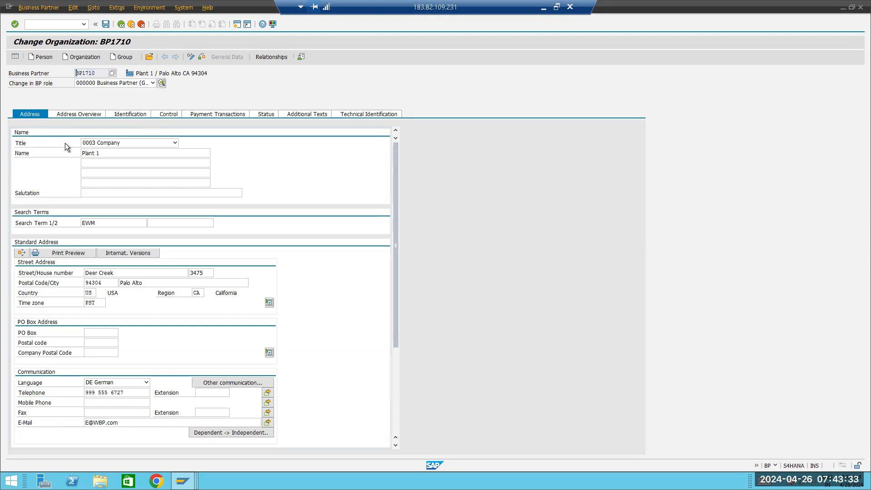
- Look through the available BP roles down to the FLVN00 and FLVN01 supplier roles and leave the role unchanged
left_click(151, 82)
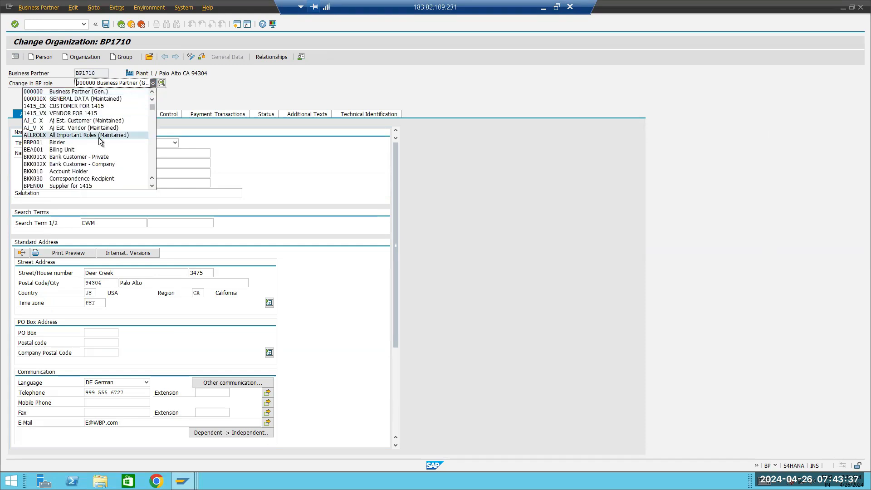
scroll(98, 137, "down", 7)
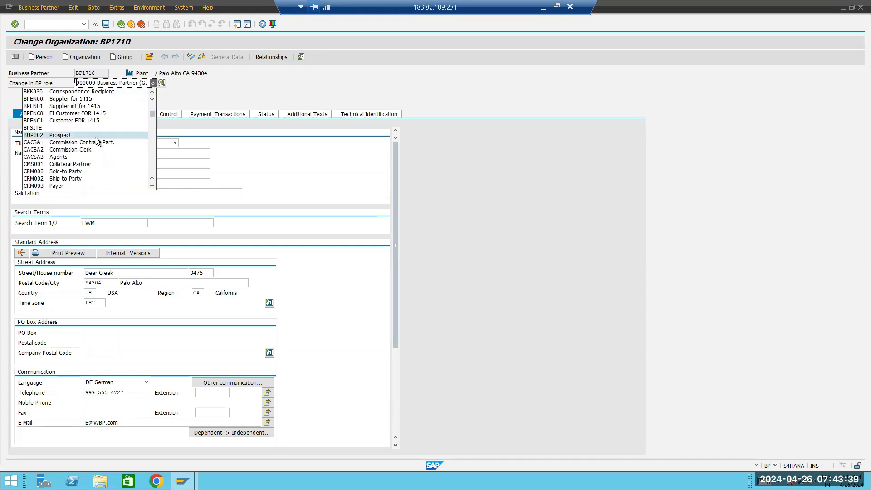
scroll(95, 138, "down", 1)
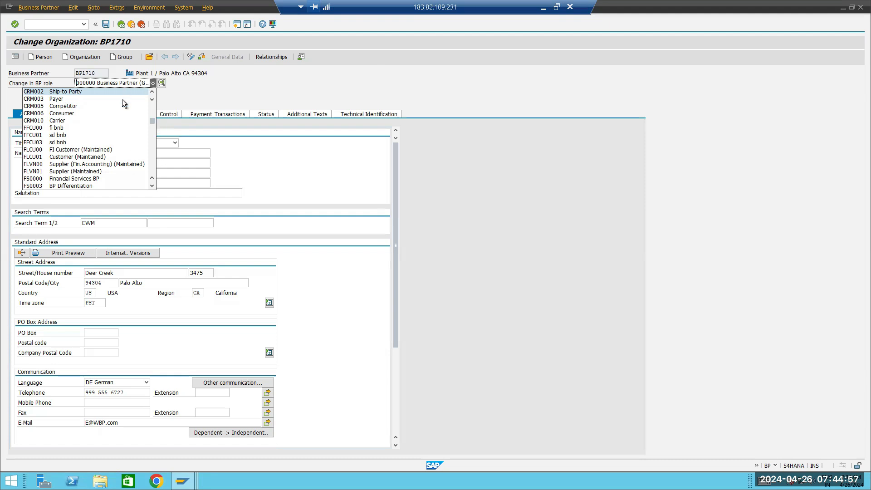
left_click(170, 97)
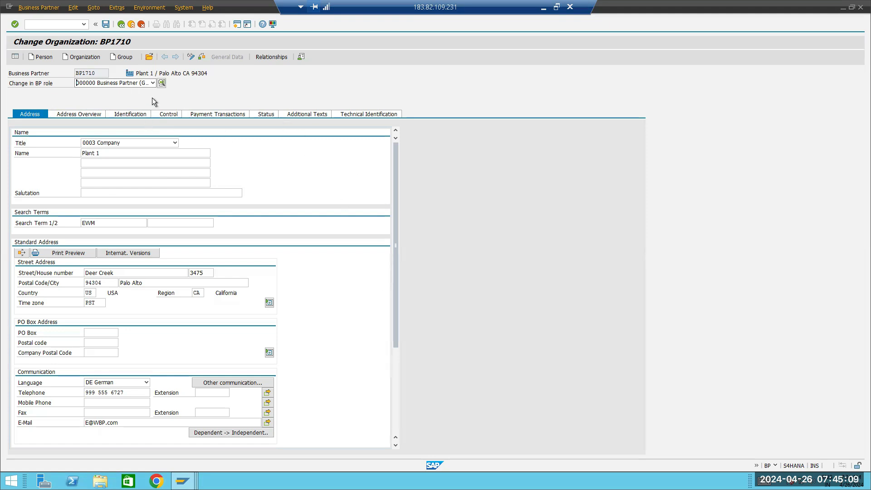
- Switch the business partner from the general role to FLVN01 Supplier
left_click(121, 86)
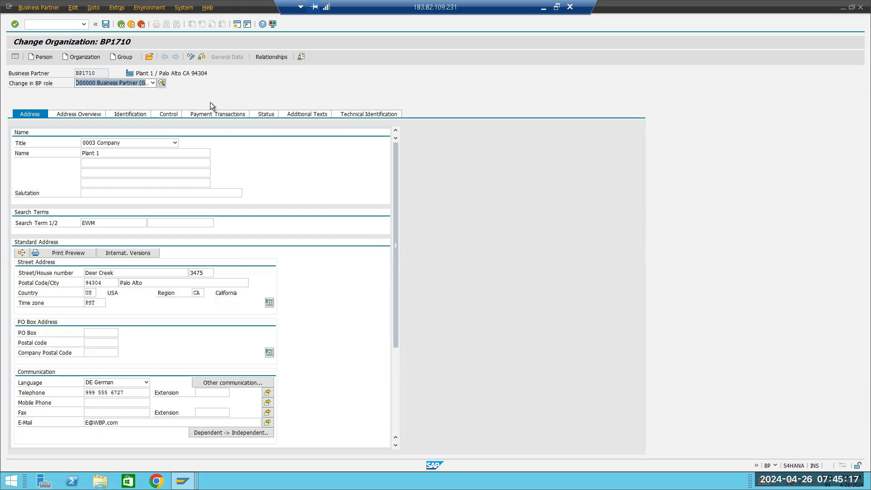
left_click(153, 83)
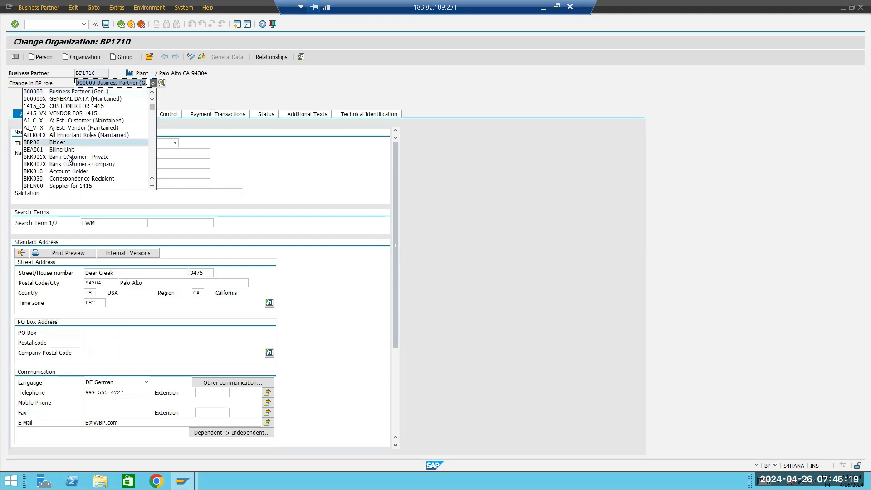
scroll(63, 158, "down", 6)
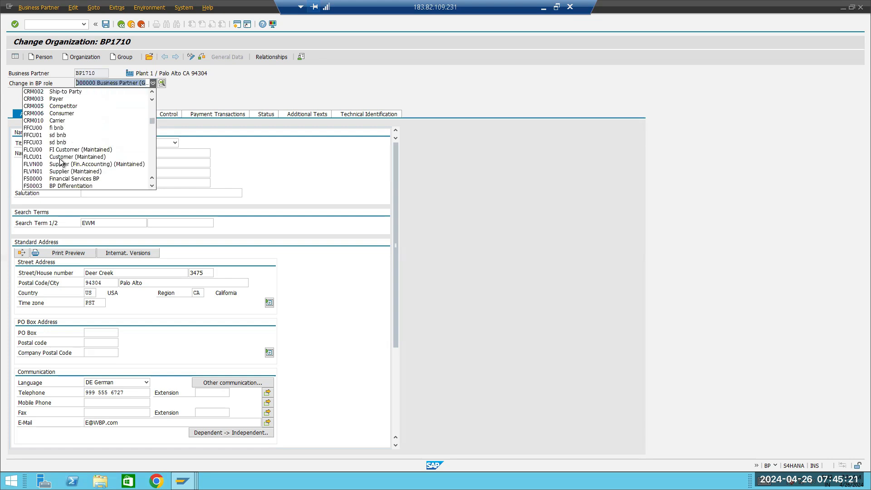
left_click(43, 171)
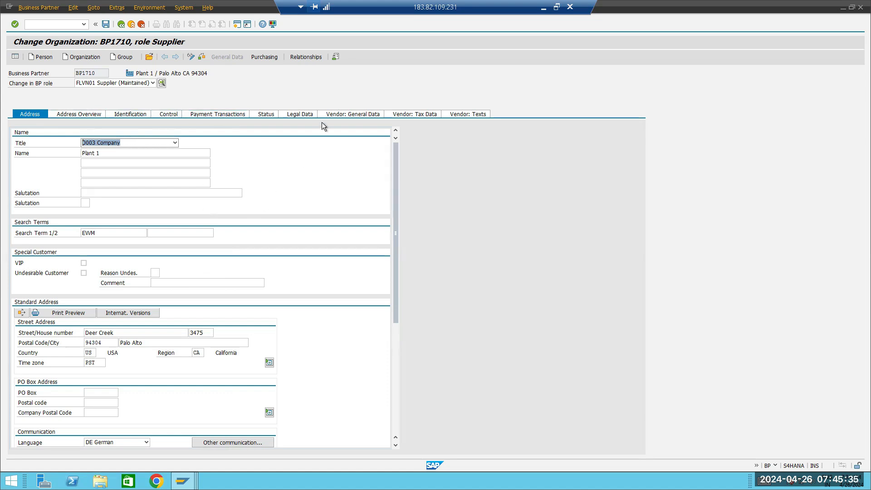
- Review the full Vendor: General Data of the supplier role, from vendor number to additional payment transaction settings
left_click(344, 116)
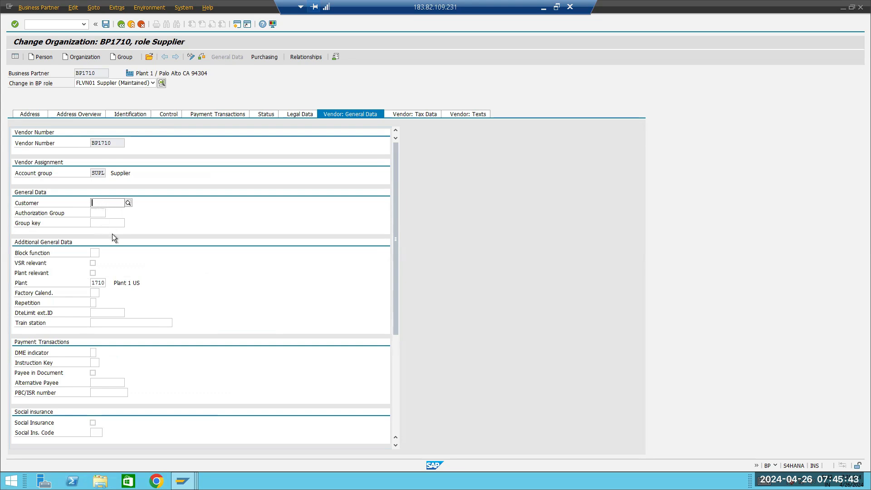
scroll(118, 249, "down", 5)
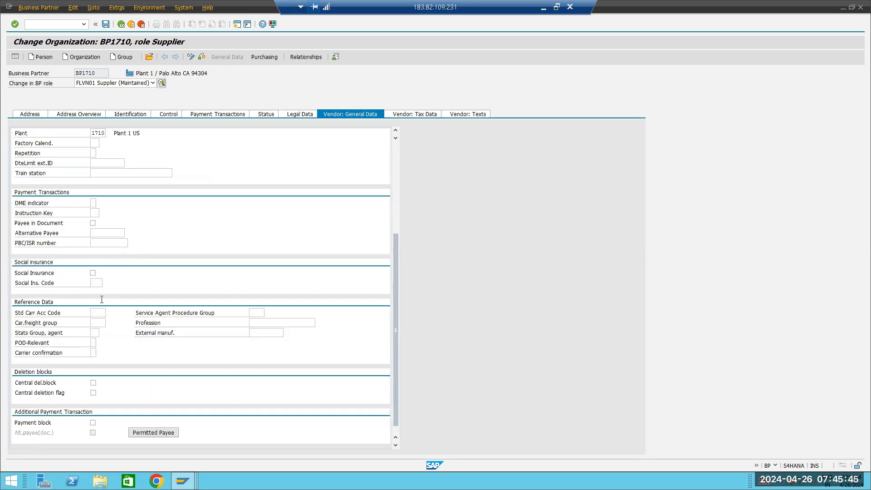
scroll(107, 281, "down", 1)
scroll(102, 296, "up", 6)
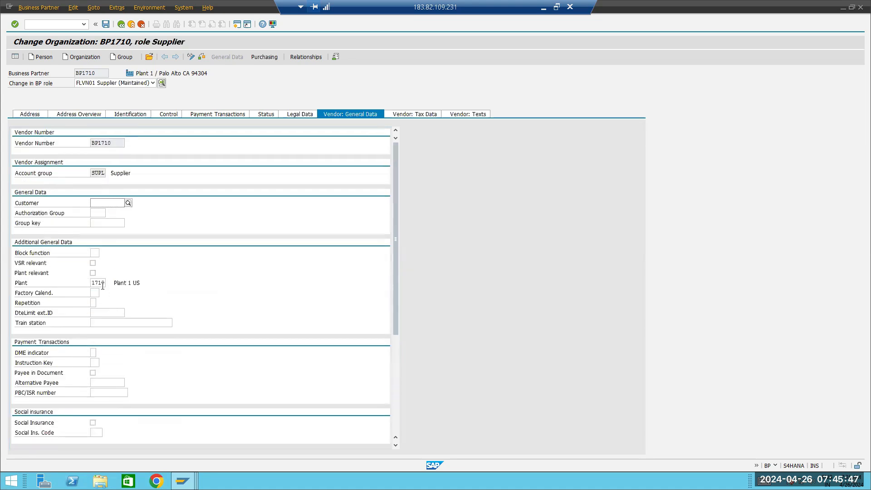
- Display the supplier's purchasing data and check its business partner number there
left_click(271, 56)
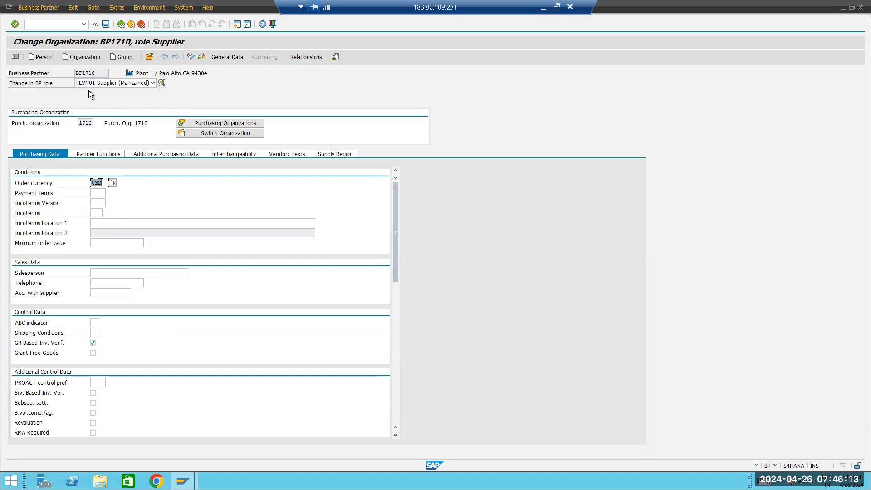
left_click(97, 73)
left_click_drag(96, 73, 66, 70)
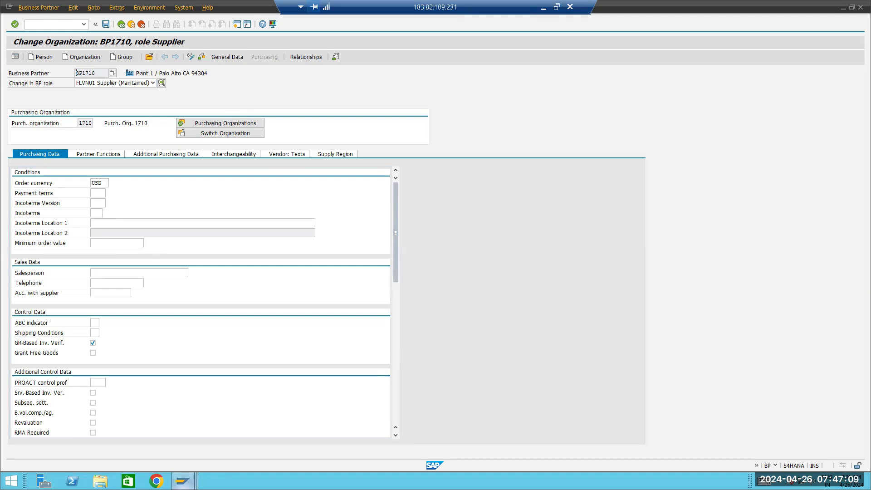
- Switch to the IBPSUPPLIER entries and compare vendor and business partner numbers back through the low-numbered vendors
mouse_move(183, 480)
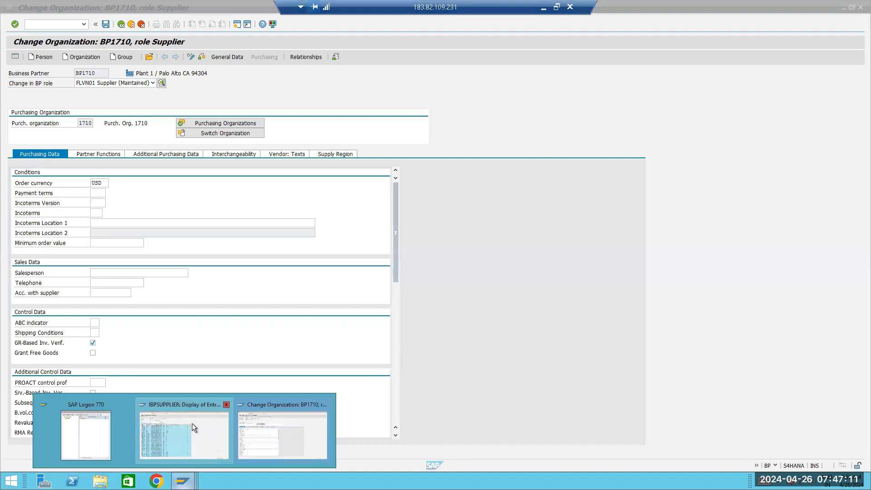
left_click(190, 424)
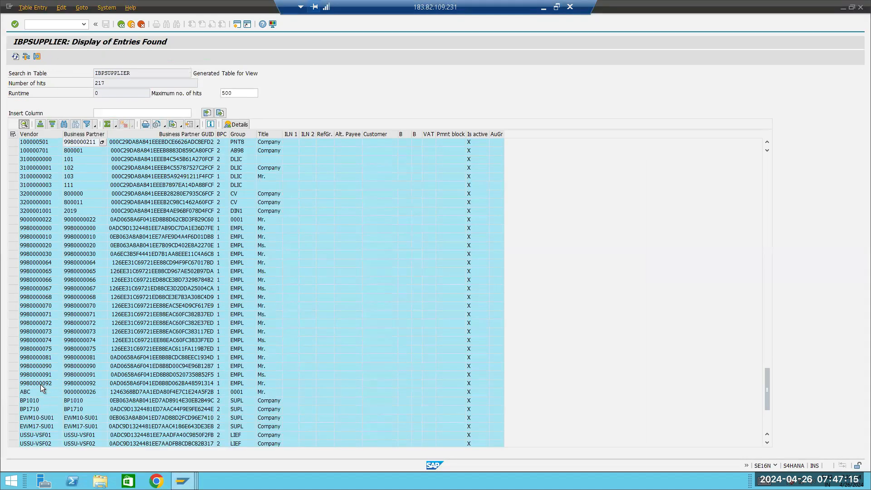
scroll(40, 384, "up", 7)
scroll(40, 373, "up", 7)
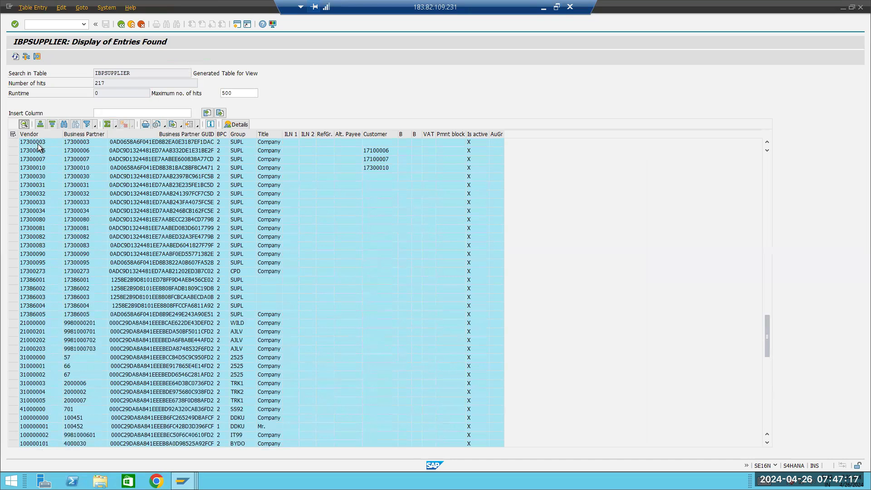
scroll(86, 288, "up", 18)
scroll(86, 288, "up", 20)
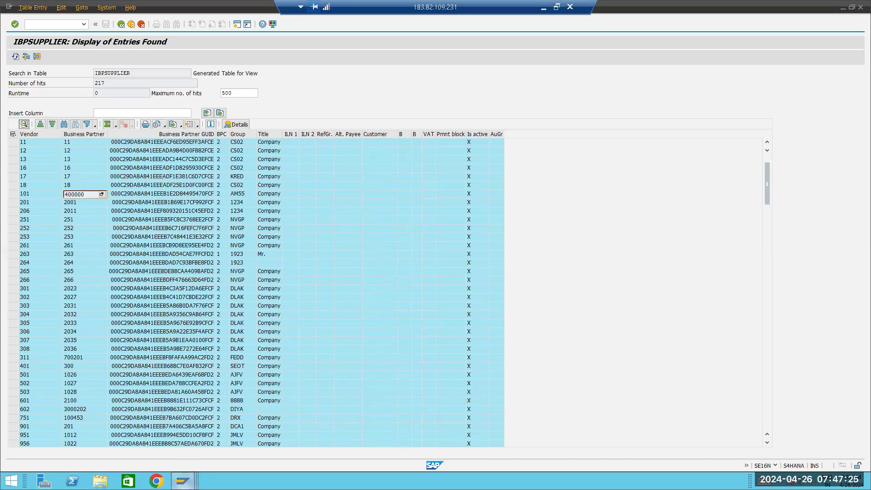
- Return to the supplier's purchasing data, call up the prompt for opening another business partner and cancel it
mouse_move(183, 481)
left_click(247, 447)
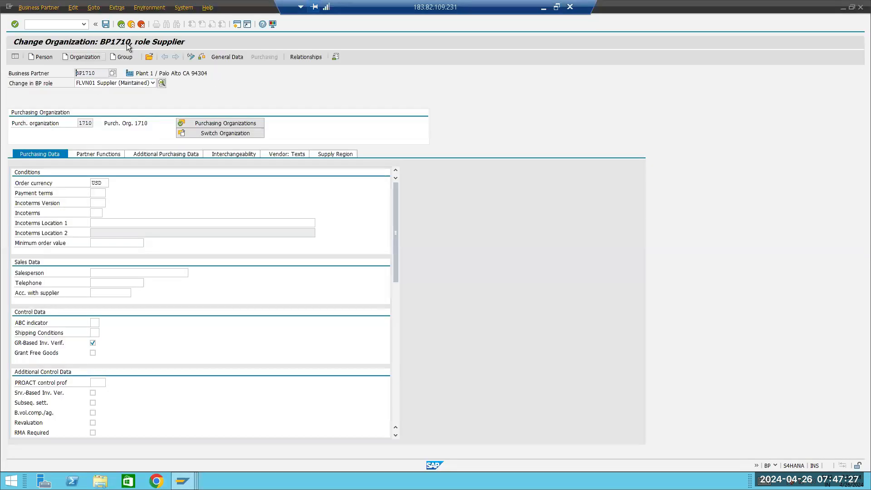
left_click(149, 56)
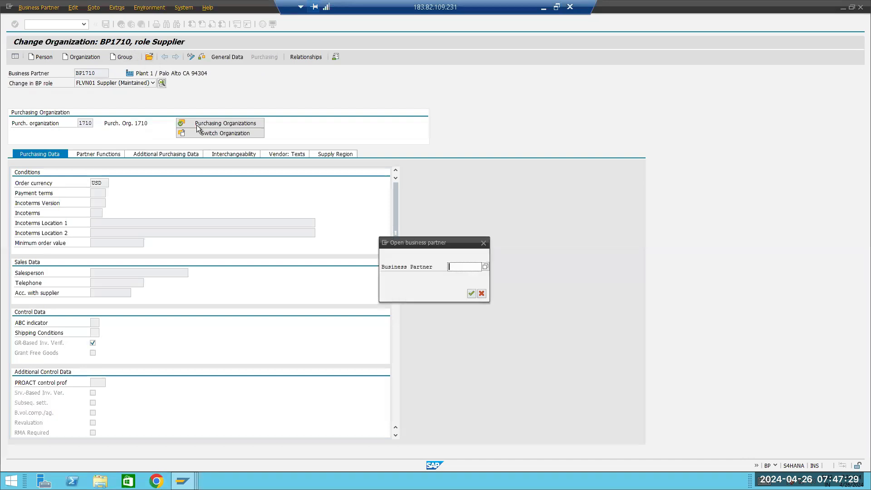
left_click(483, 244)
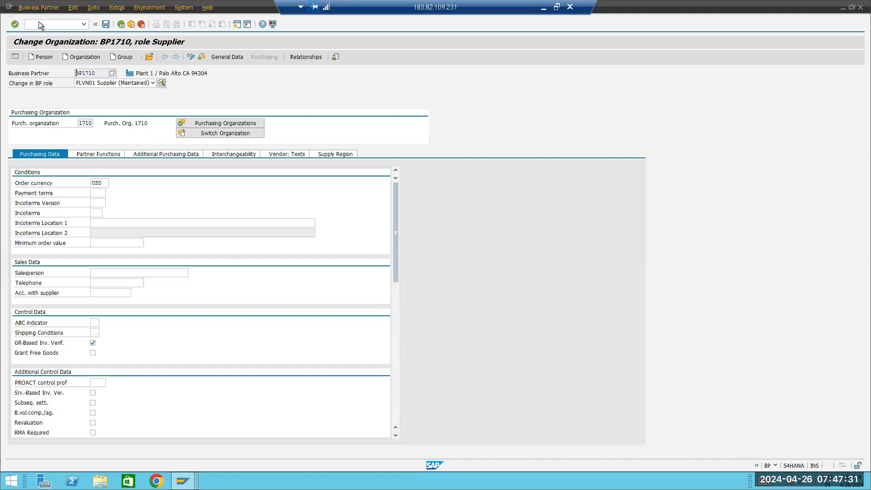
- Restart the business partner transaction and open the organization SNA Limited by its business partner number
type("/nb")
key("Return")
left_click(148, 56)
type("400000")
key("Return")
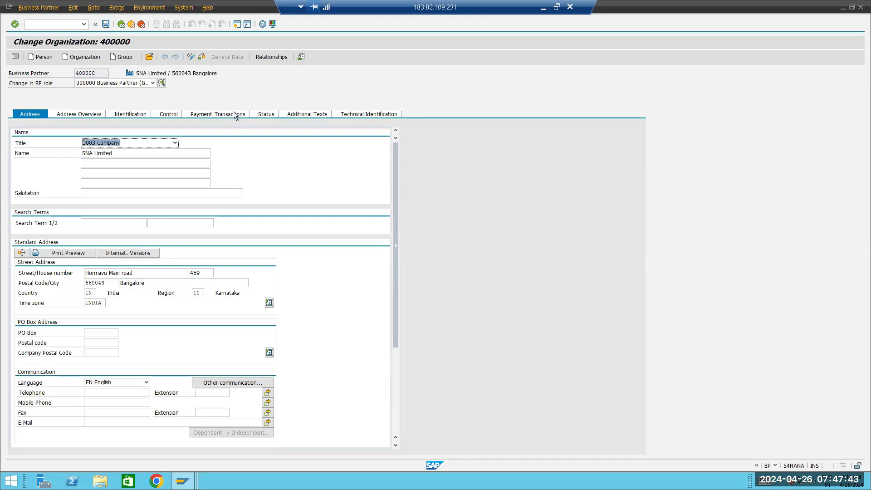
double_click(102, 73)
left_click(83, 74)
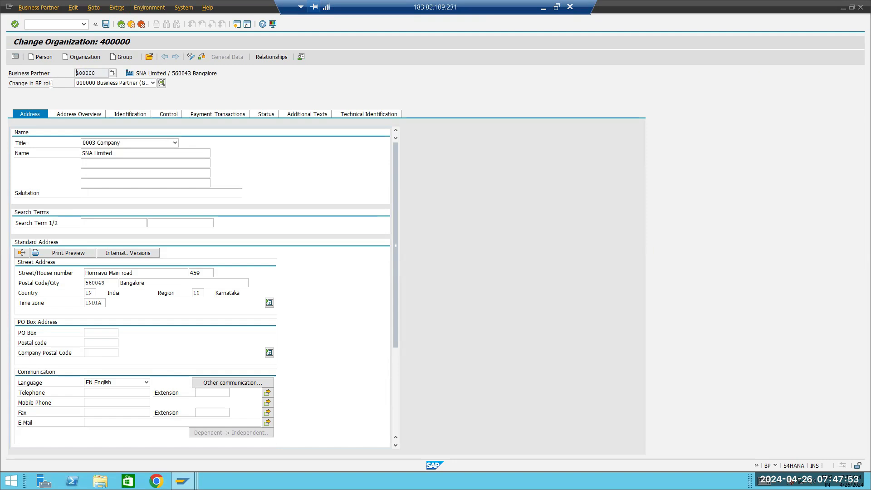
- Switch the BP role of SNA Limited to FLVN01 Supplier
left_click(153, 82)
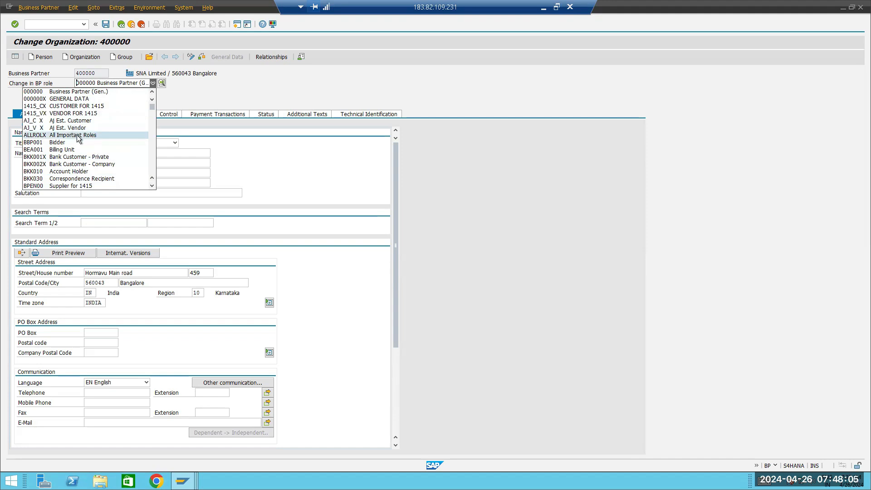
scroll(77, 138, "down", 3)
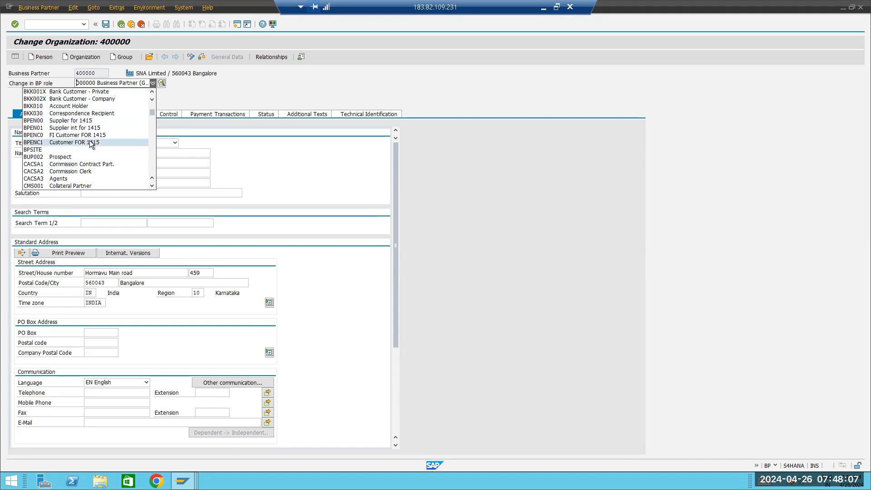
scroll(90, 141, "down", 4)
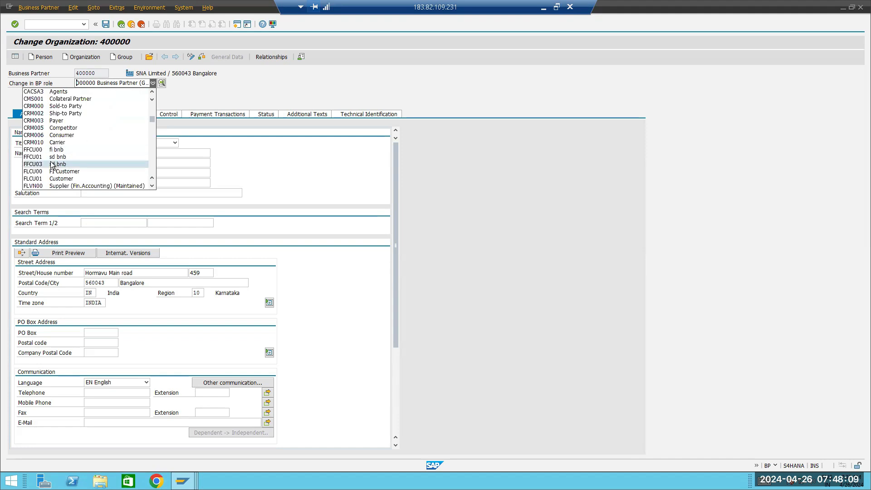
scroll(51, 155, "down", 1)
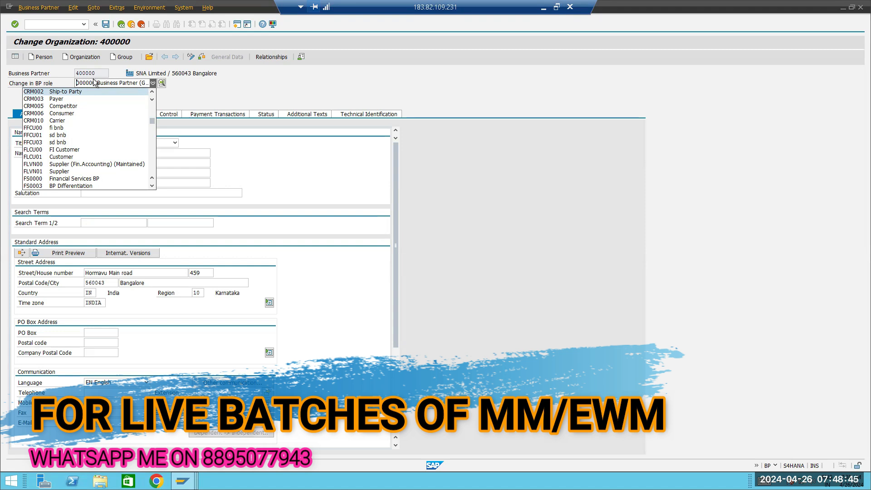
left_click(64, 172)
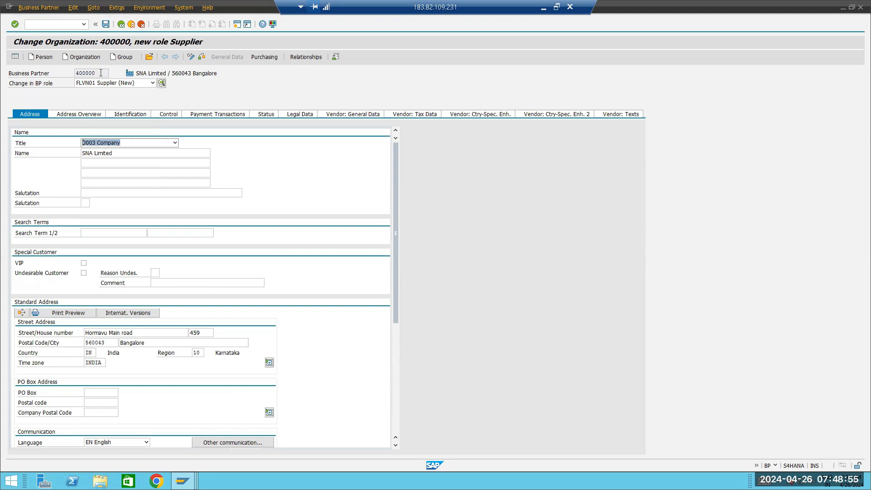
- Check the vendor number and account group in the Vendor: General Data of the supplier role
left_click(347, 113)
left_click_drag(102, 144, 88, 146)
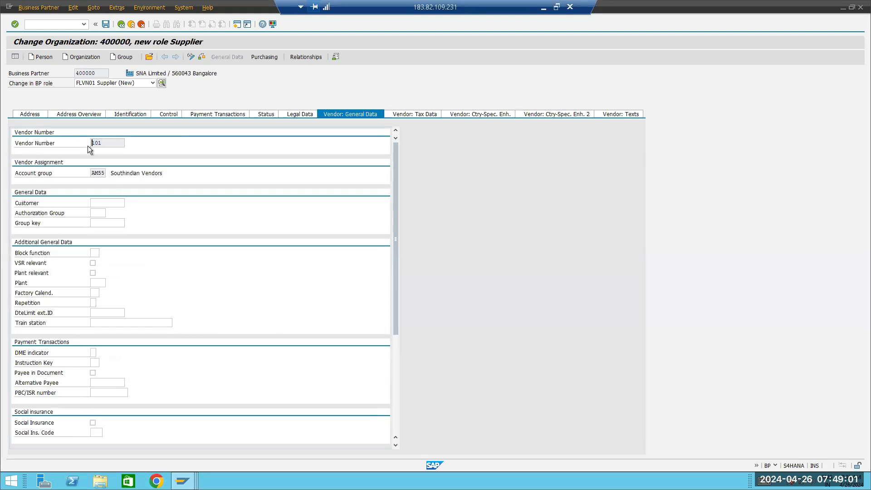
left_click(91, 144)
left_click_drag(93, 173, 109, 173)
- Display the supplier role's purchasing data and examine the order currency, payment terms and ABC indicator fields
left_click(254, 57)
left_click(264, 56)
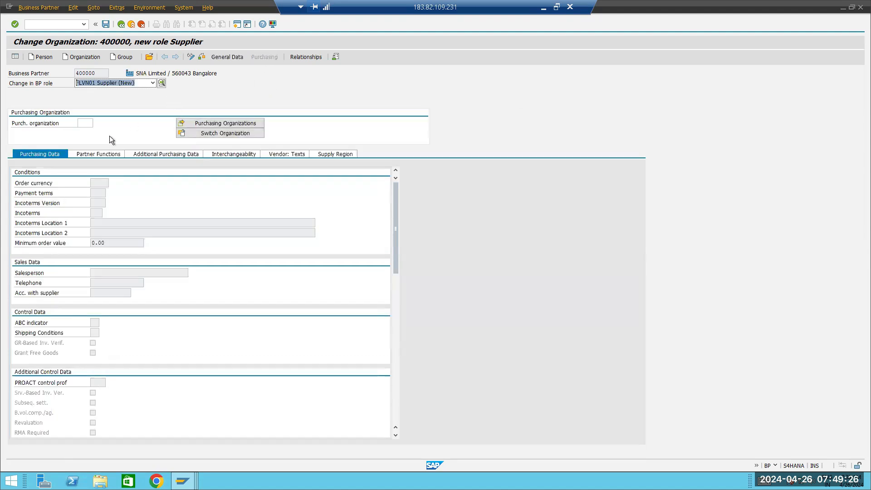
left_click(96, 182)
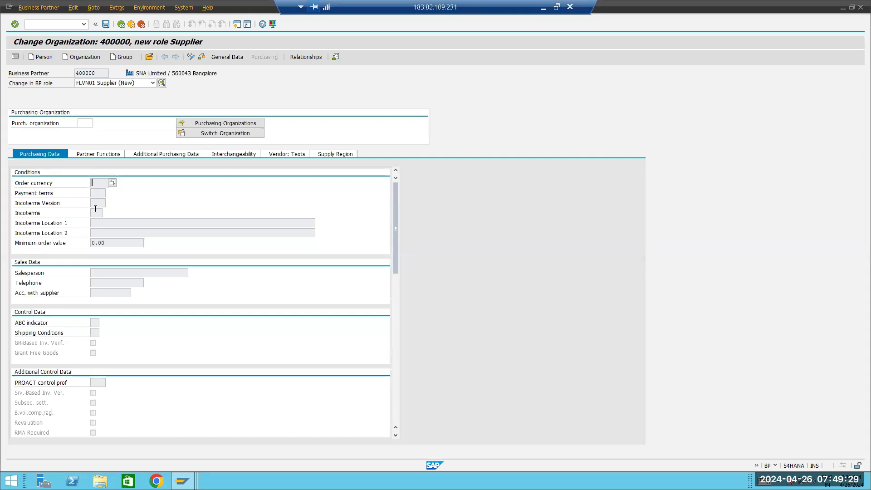
left_click(95, 193)
left_click(94, 322)
scroll(152, 279, "down", 6)
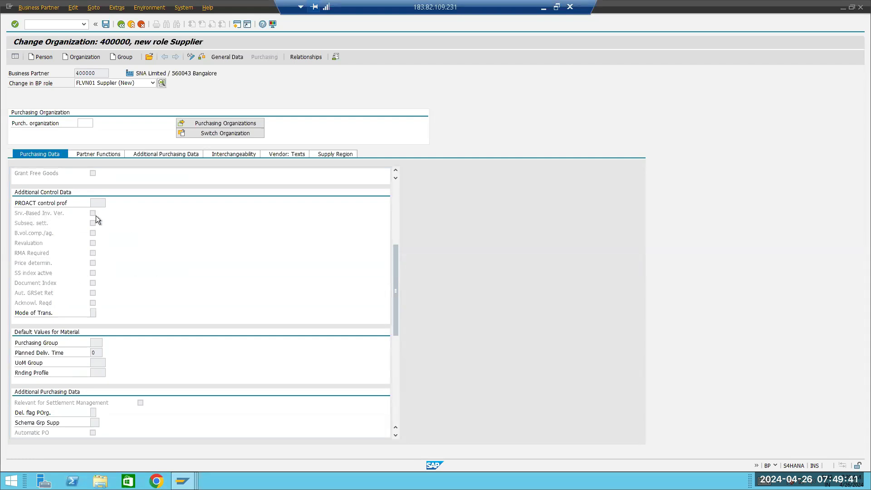
- Examine the additional control data, material default values and additional purchasing data, and look through the available BP roles
left_click(91, 222)
left_click(94, 234)
left_click(93, 244)
left_click(94, 253)
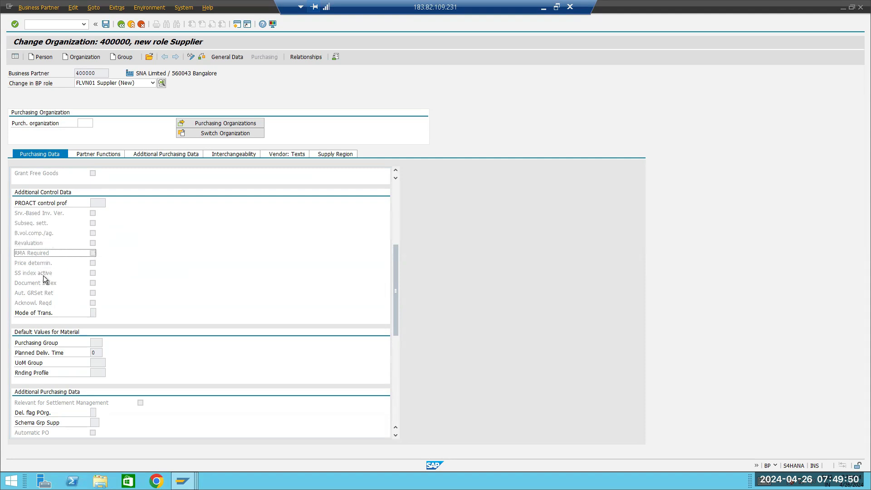
left_click(93, 265)
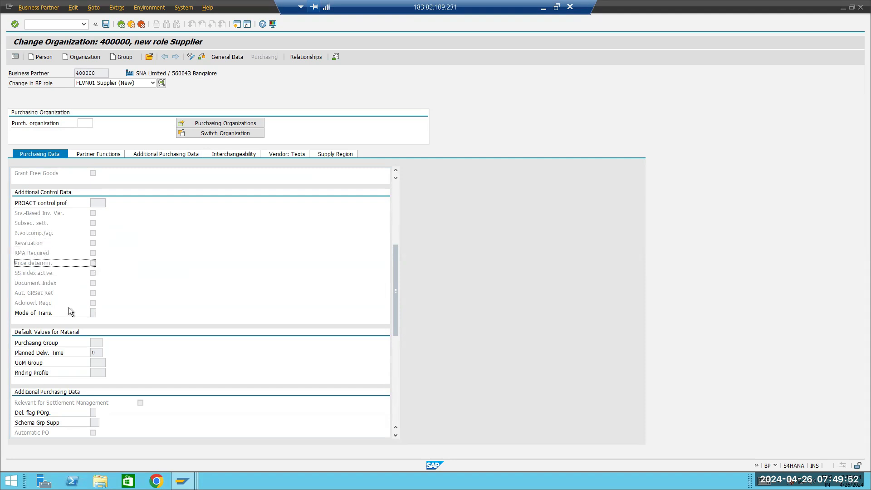
left_click(92, 274)
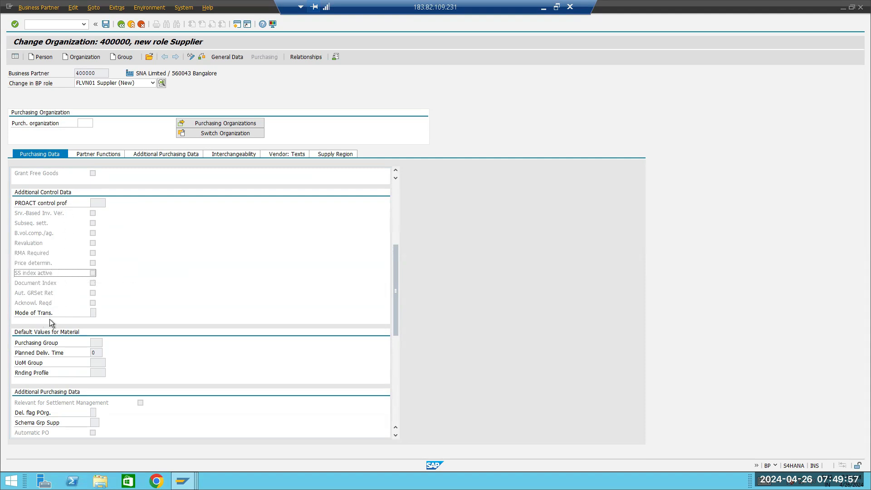
scroll(50, 319, "down", 1)
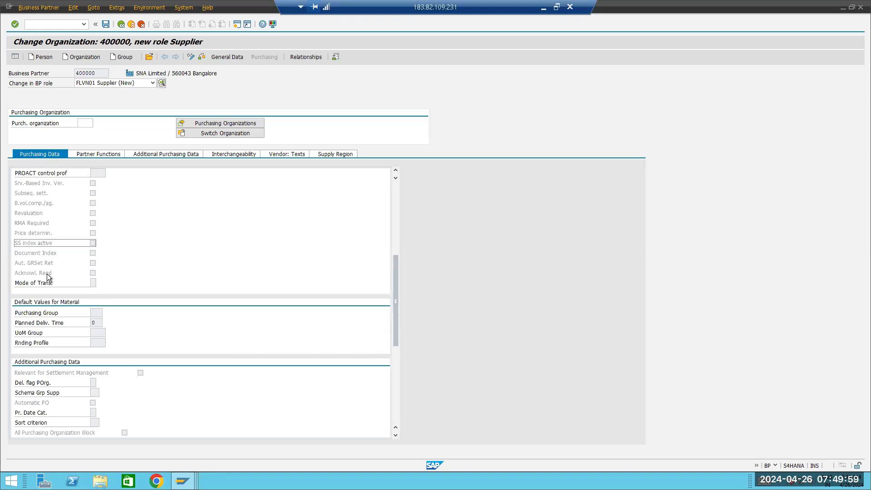
scroll(54, 254, "down", 4)
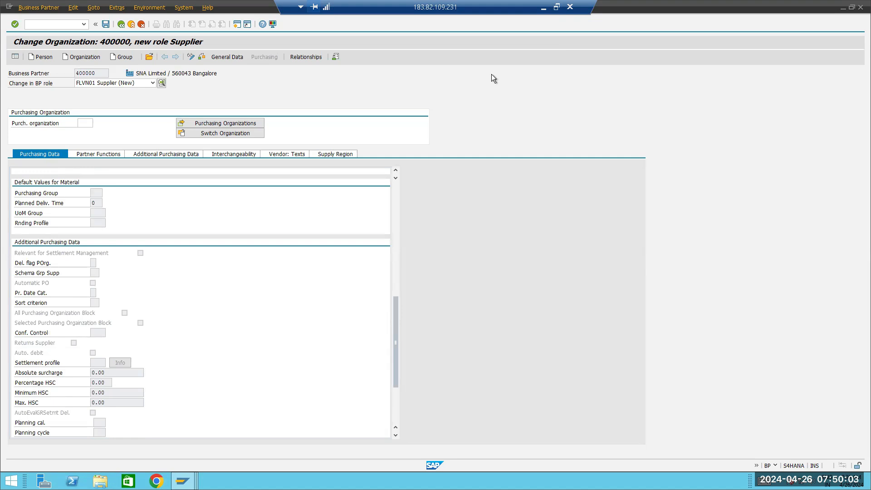
scroll(259, 186, "up", 6)
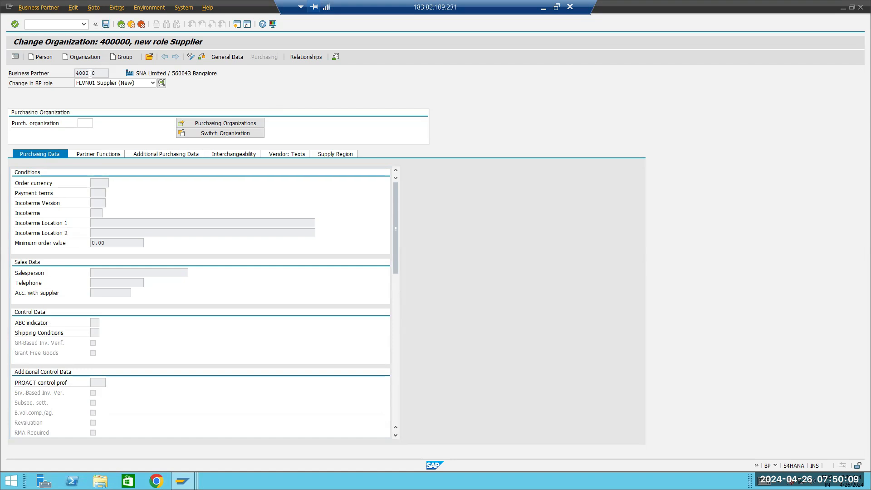
left_click(140, 80)
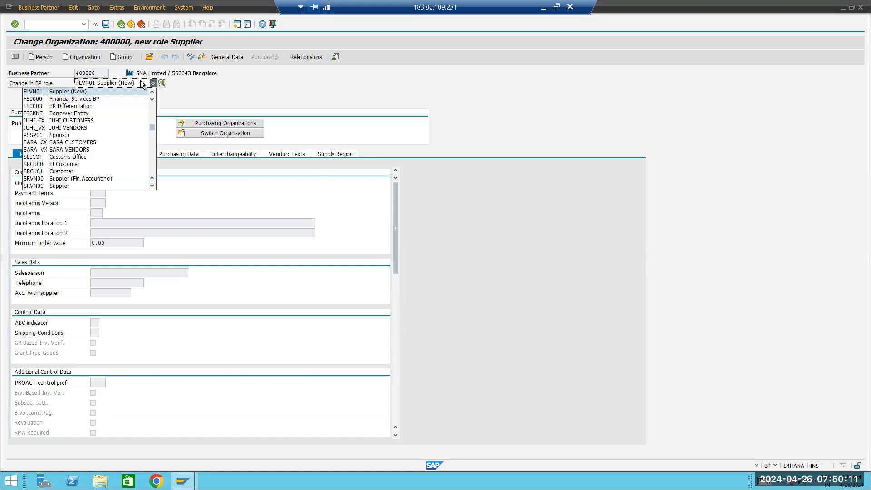
left_click(165, 102)
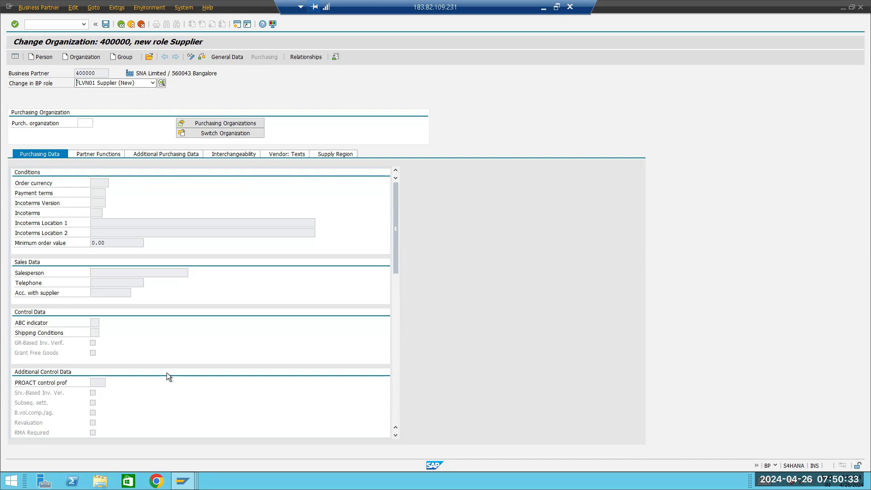
- Assign purchasing organization PT10 to the supplier and transfer it into the purchasing data
left_click(190, 124)
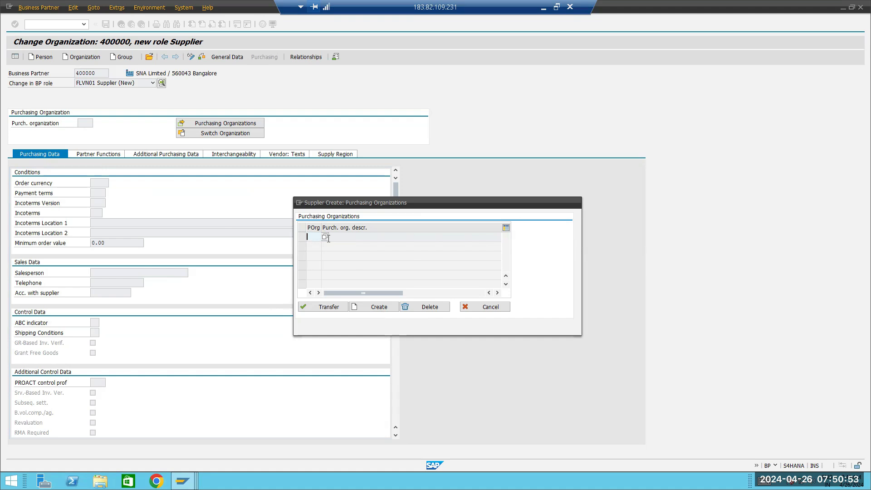
type("pt10")
left_click(359, 308)
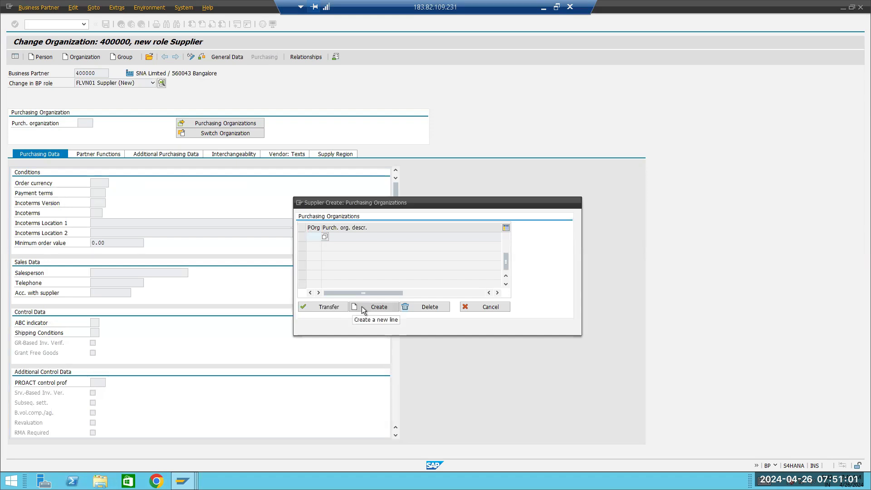
left_click(362, 311)
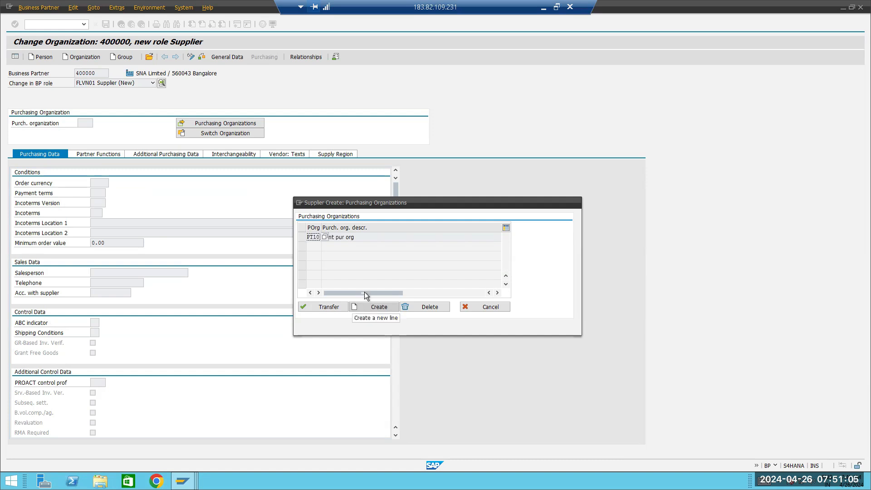
left_click(301, 237)
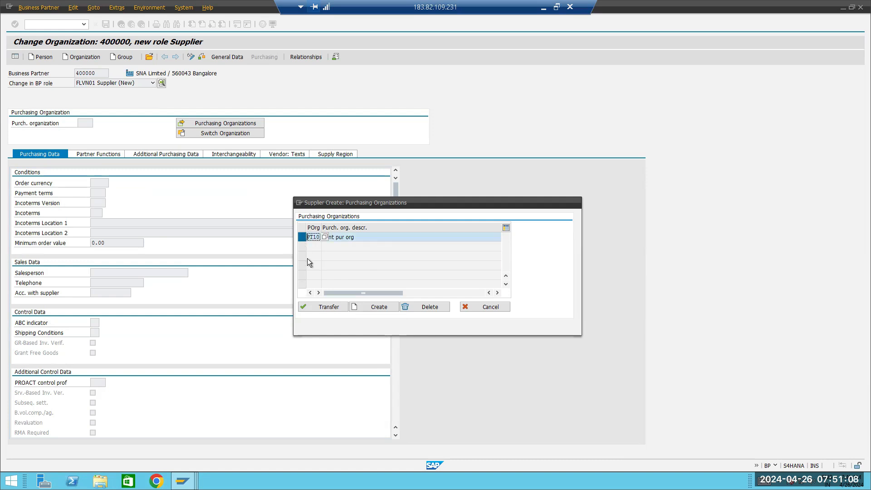
left_click(358, 307)
scroll(366, 273, "up", 1)
left_click(330, 306)
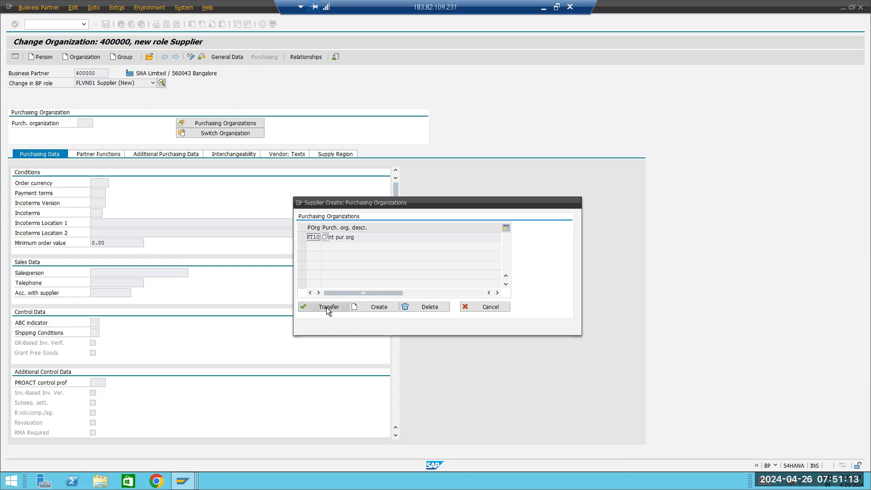
left_click(82, 123)
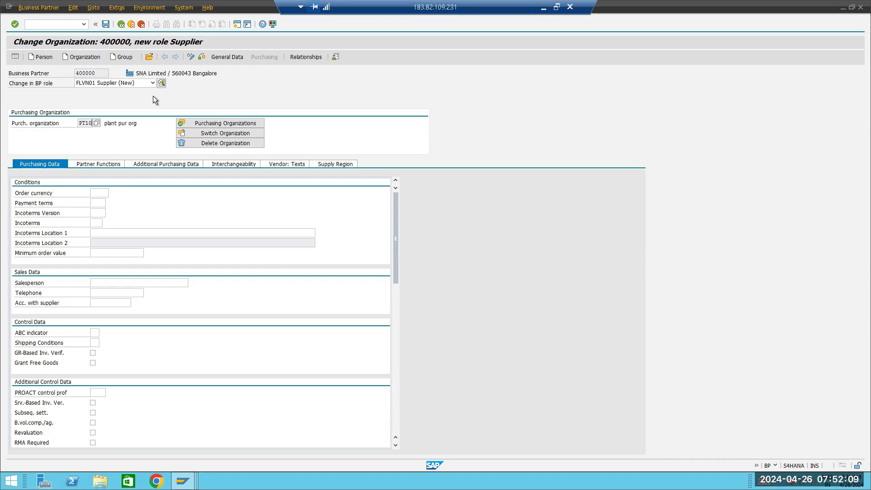
- Switch the BP role to FLCU01 Customer without saving the supplier changes
left_click(92, 74)
left_click_drag(91, 73, 60, 76)
left_click_drag(97, 73, 68, 74)
left_click(152, 83)
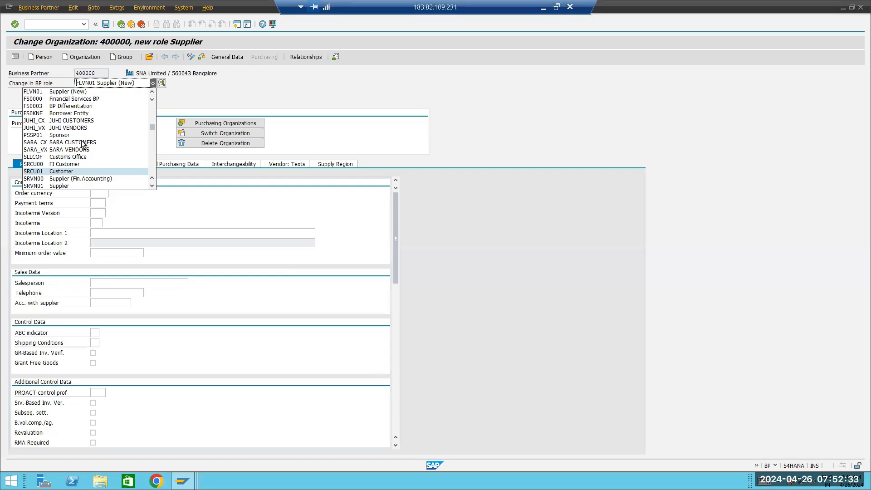
scroll(81, 138, "up", 3)
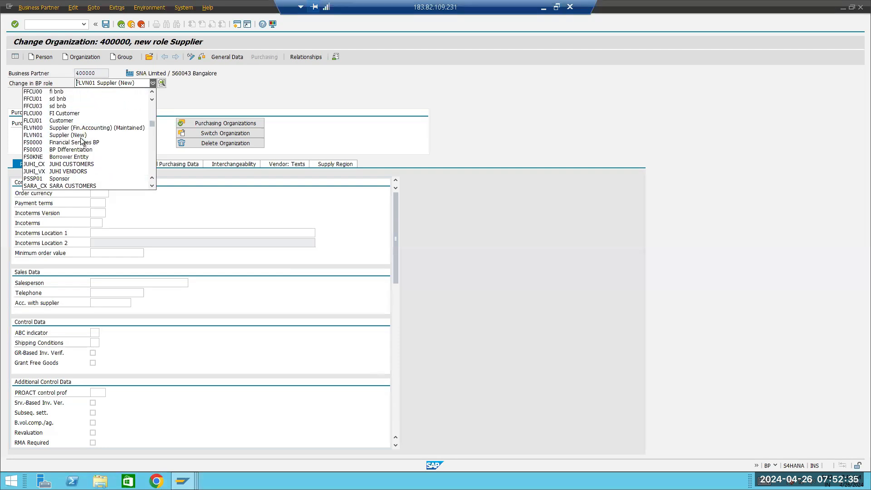
left_click(60, 121)
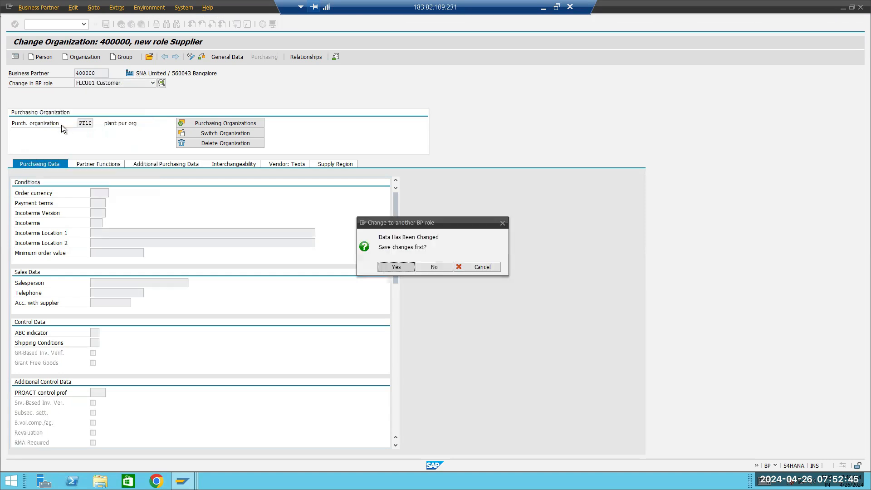
left_click(434, 268)
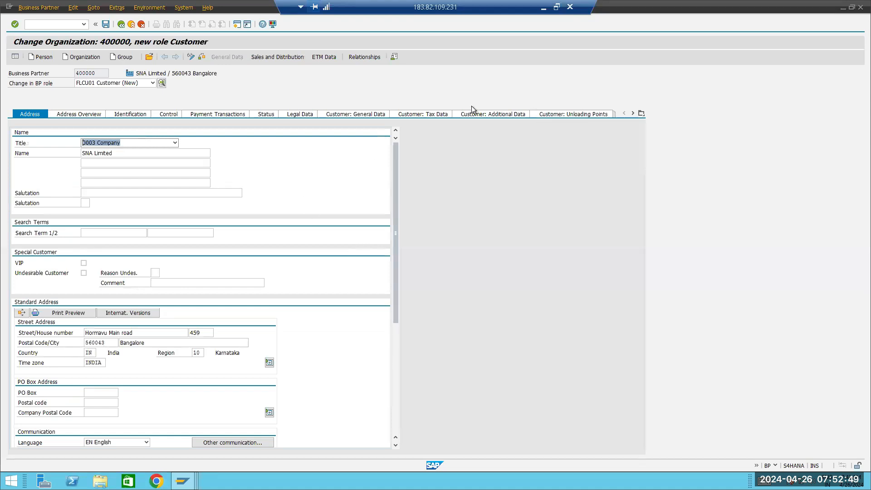
- Review the customer general data and the Sales and Distribution data, then call up the sales area assignment and cancel it
left_click(365, 115)
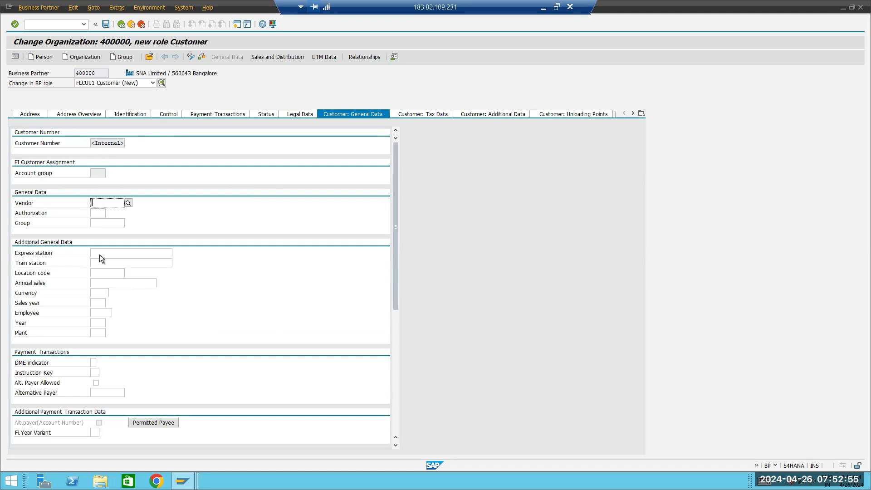
left_click(292, 58)
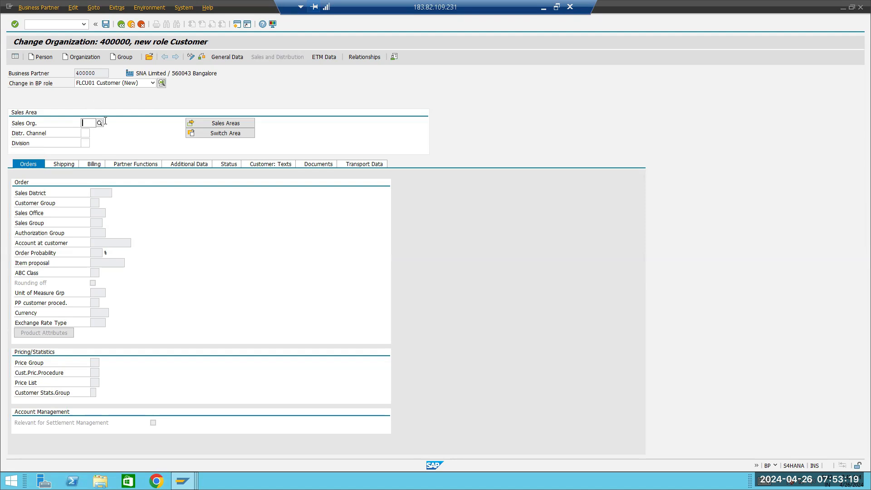
left_click(230, 123)
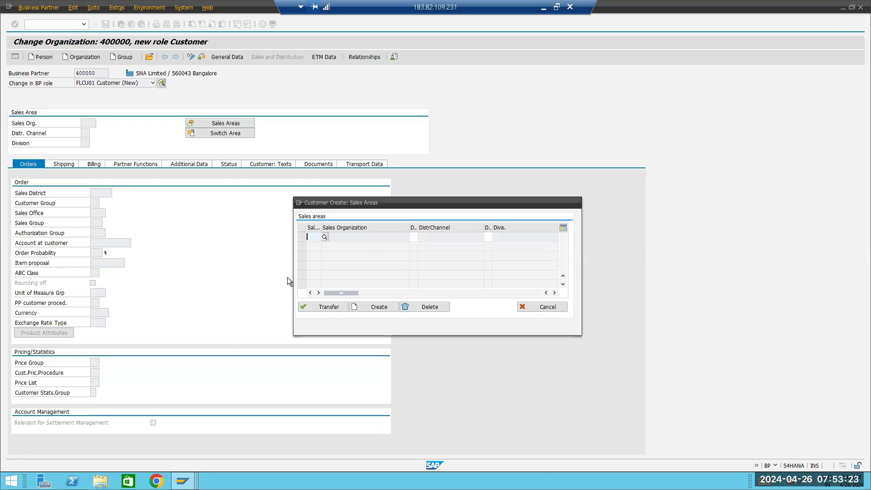
left_click(553, 307)
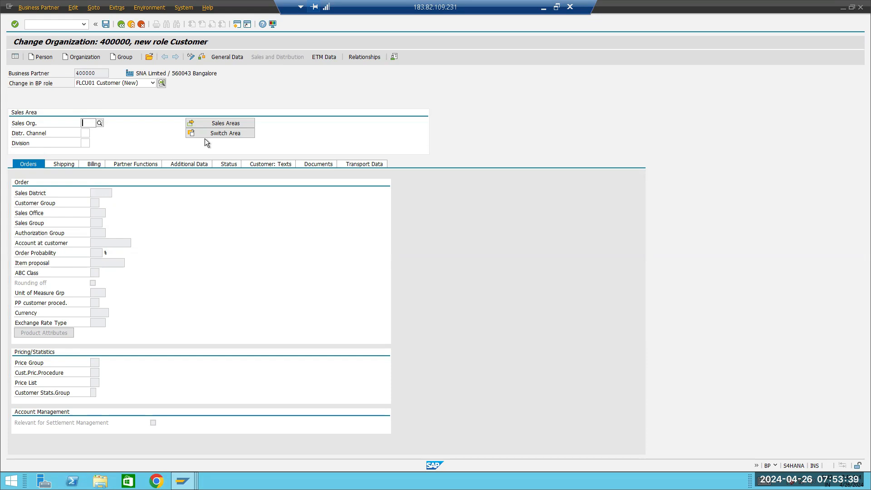
- Switch the BP role to FLVN00 Supplier (Fin.Accounting) without saving, and display the company code data
left_click(153, 83)
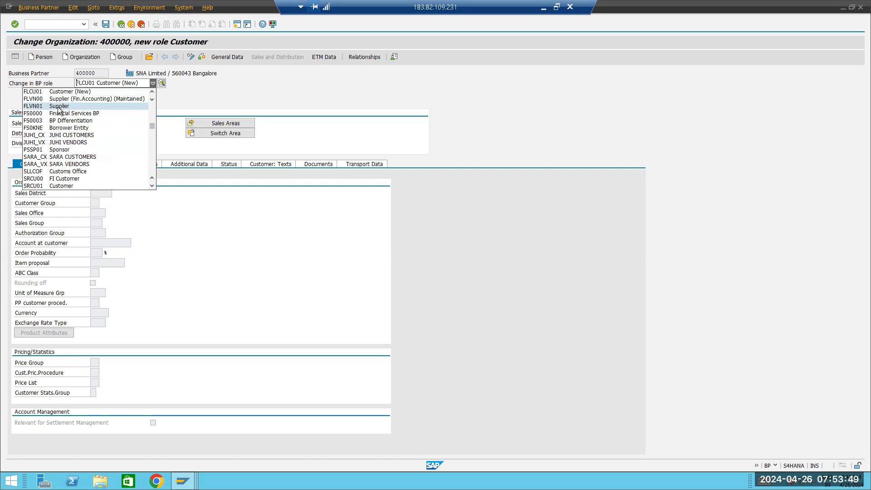
left_click(31, 99)
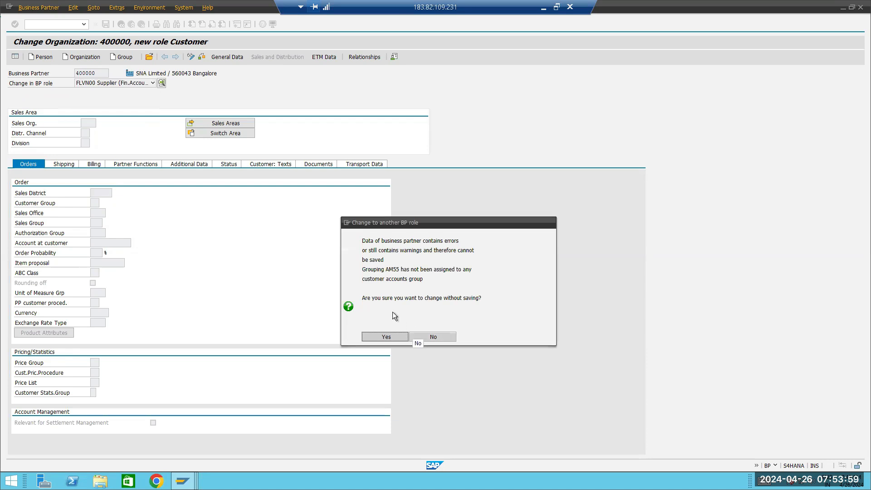
left_click(386, 336)
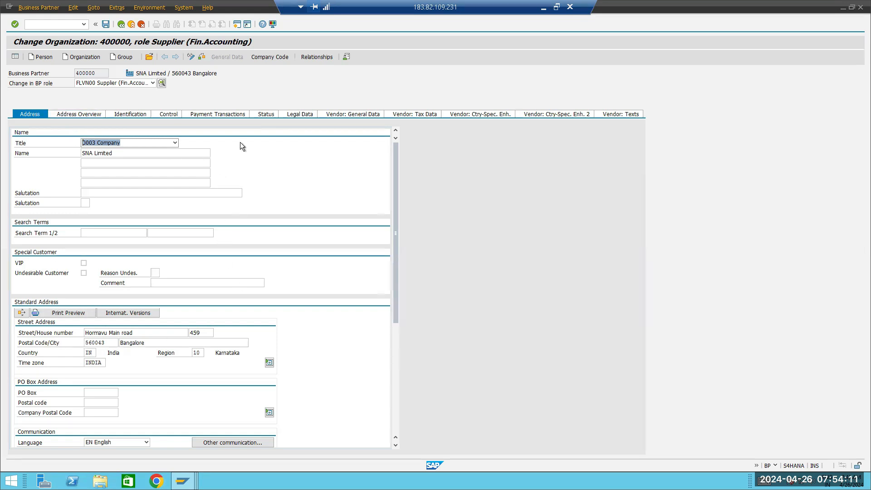
left_click(271, 56)
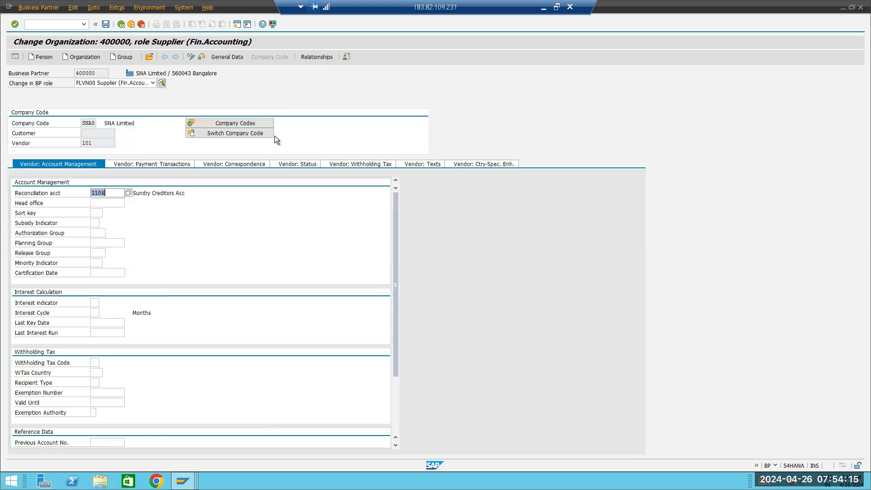
- Add company code ITCP to the supplier and adopt it into the company code data
left_click(240, 125)
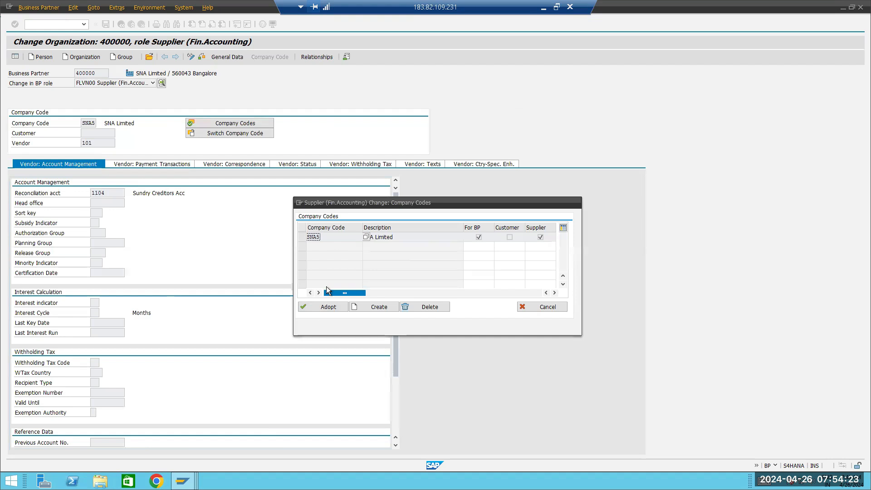
left_click(366, 304)
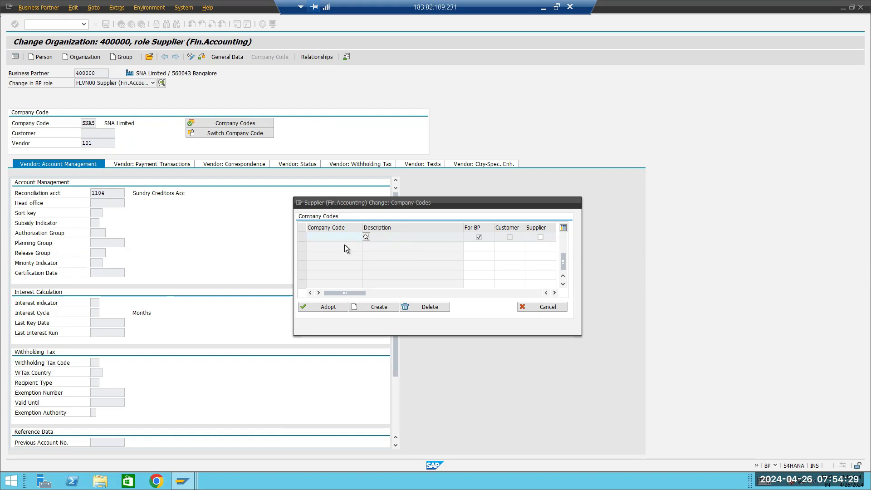
type("it")
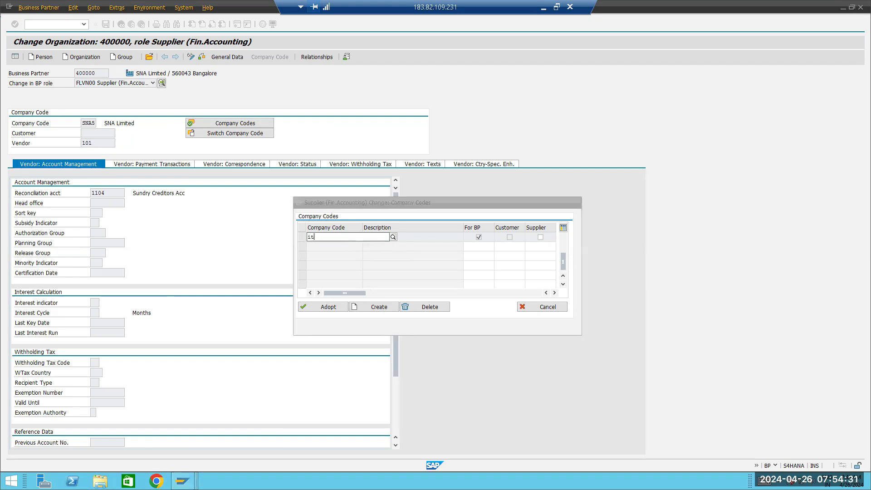
type("cp")
key("Return")
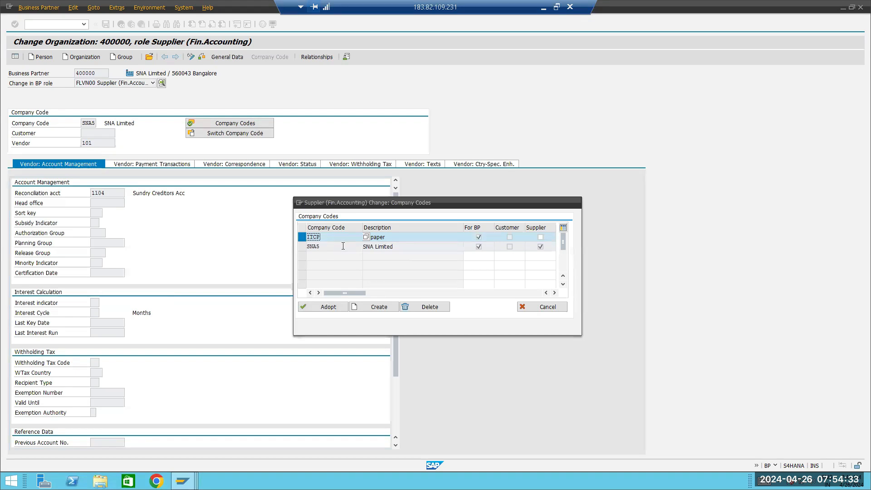
left_click(300, 238)
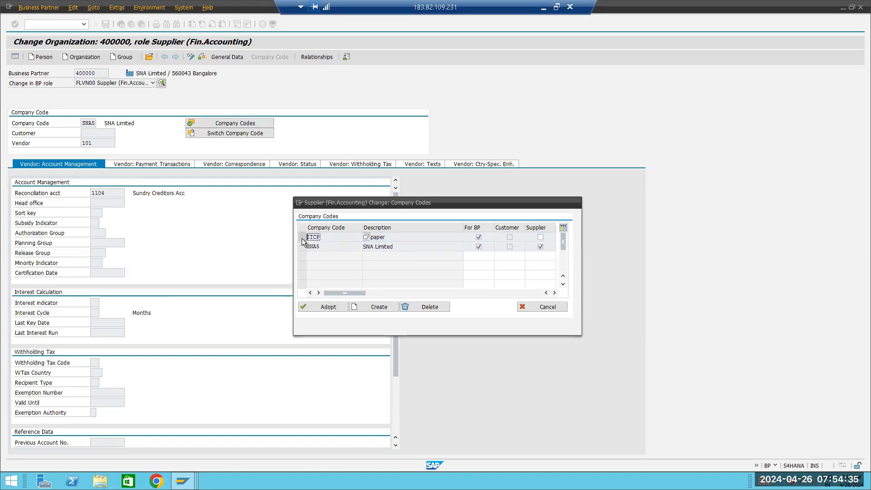
left_click(301, 237)
left_click(322, 307)
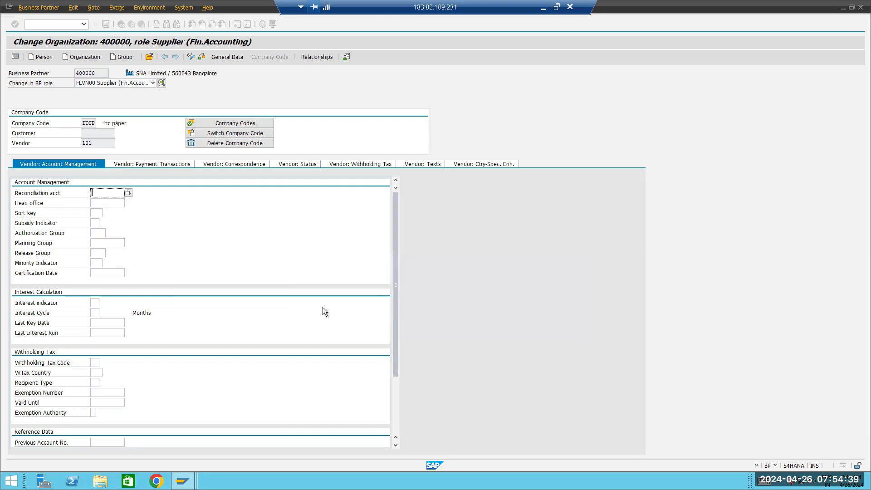
left_click(84, 123)
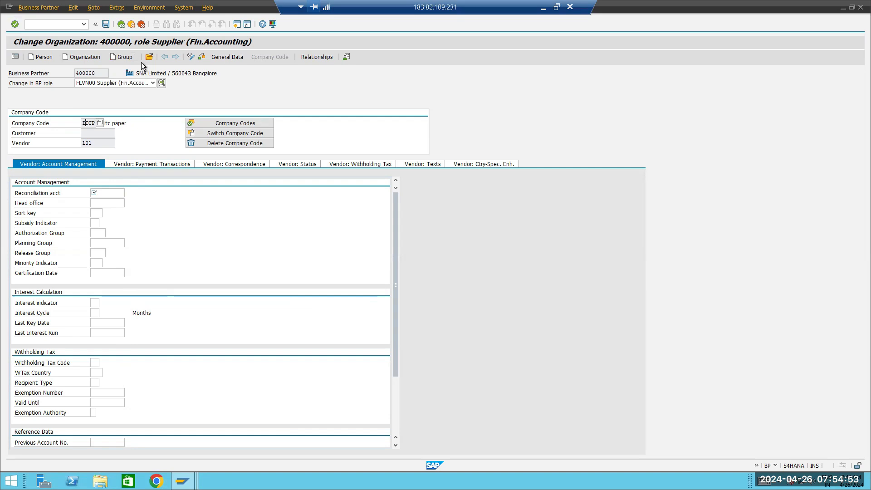
- Review the available customer and supplier BP roles without changing the current role
left_click(151, 83)
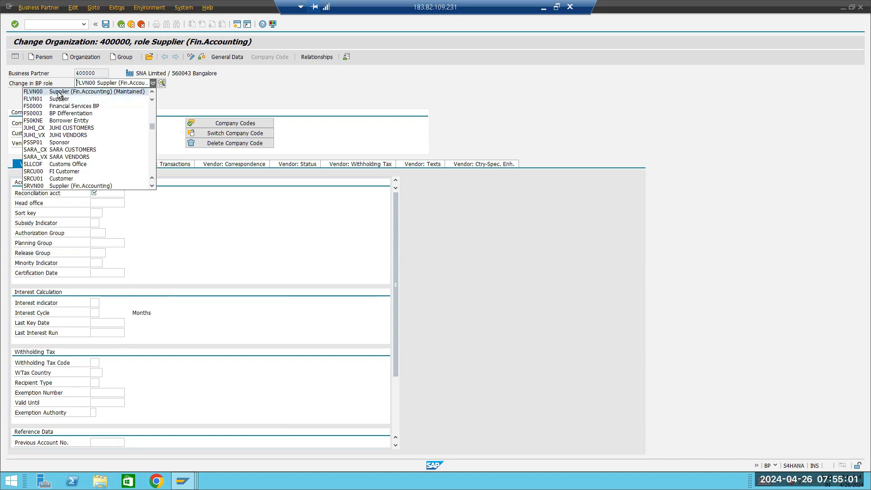
scroll(127, 93, "up", 1)
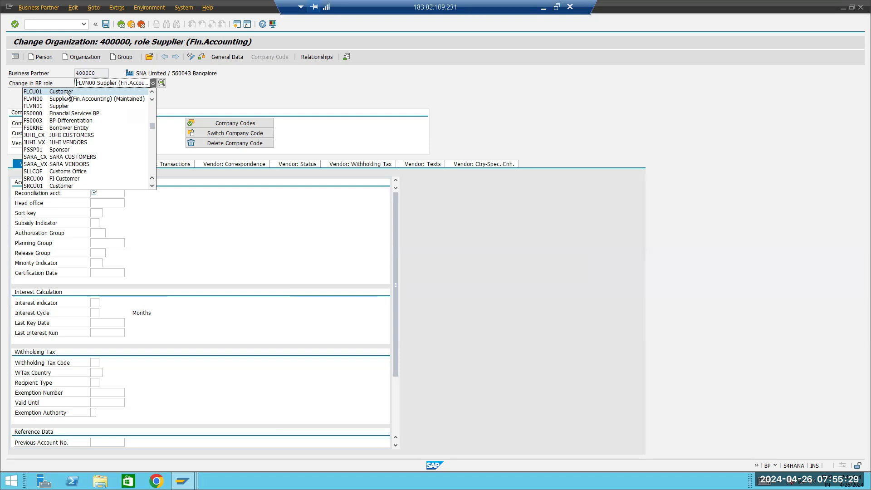
left_click(209, 89)
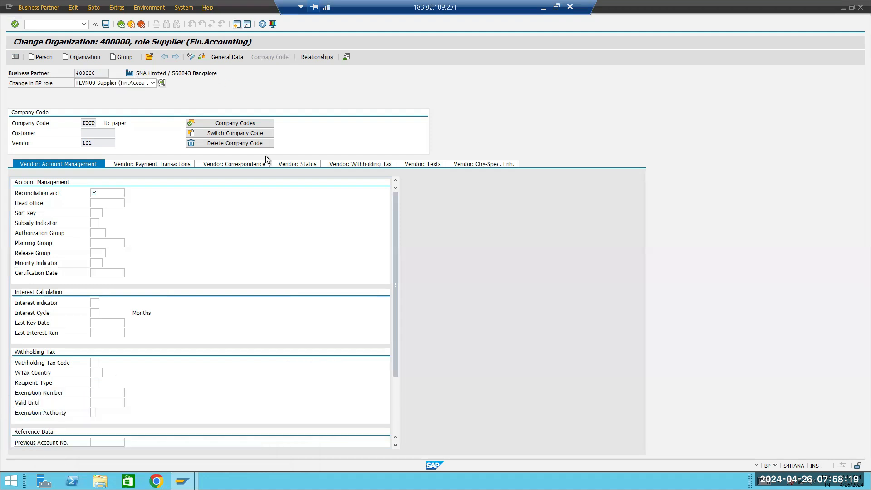
- Run transaction MK01 from SAP Easy Access to check its redirection, and cancel the business partner creation
key("F3")
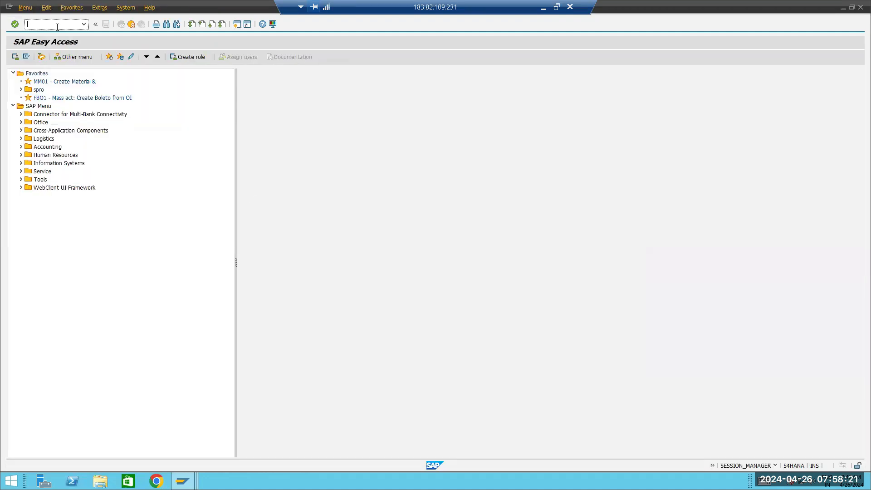
type("mk01")
key("Return")
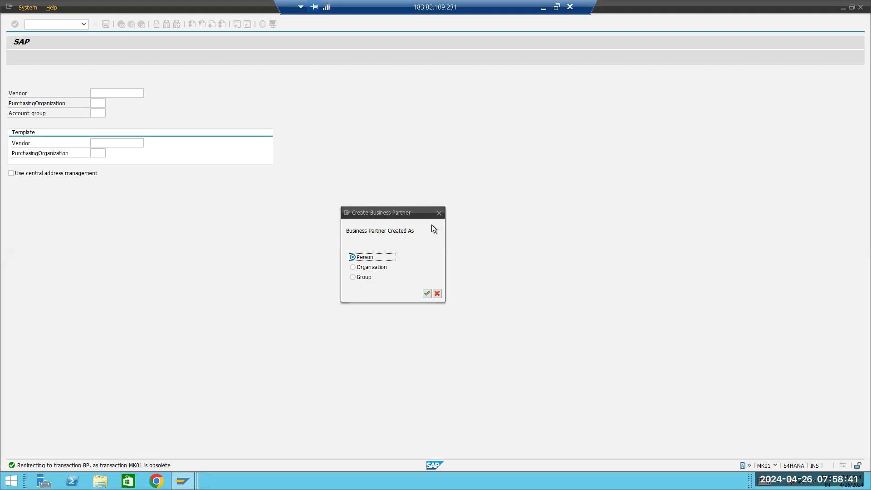
left_click(439, 214)
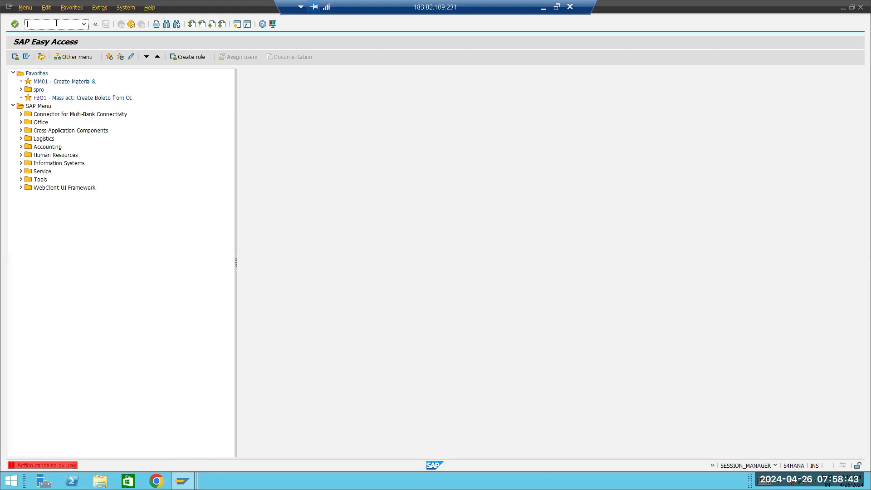
- Run transaction FK01 to check its redirection, and cancel the business partner creation
type("fk01")
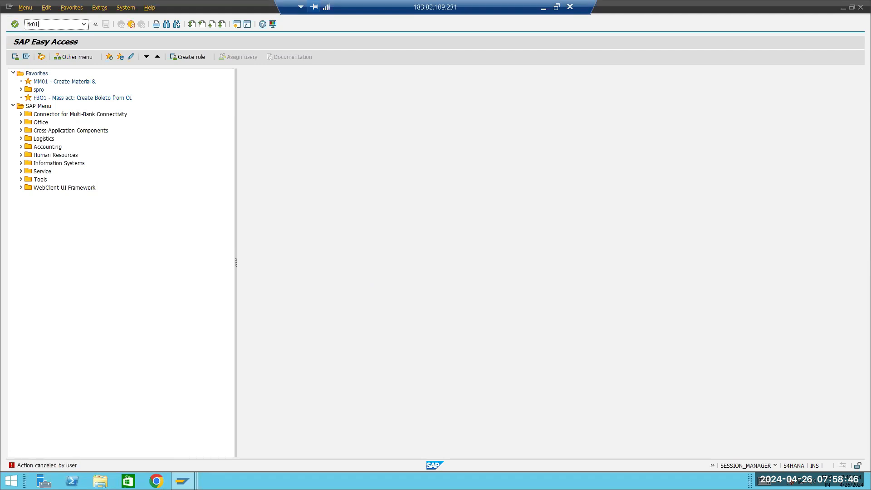
key("Return")
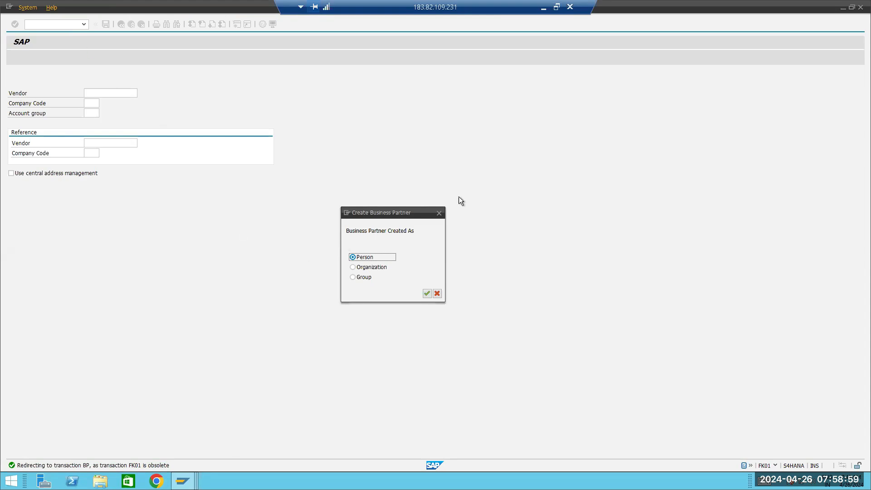
left_click(439, 213)
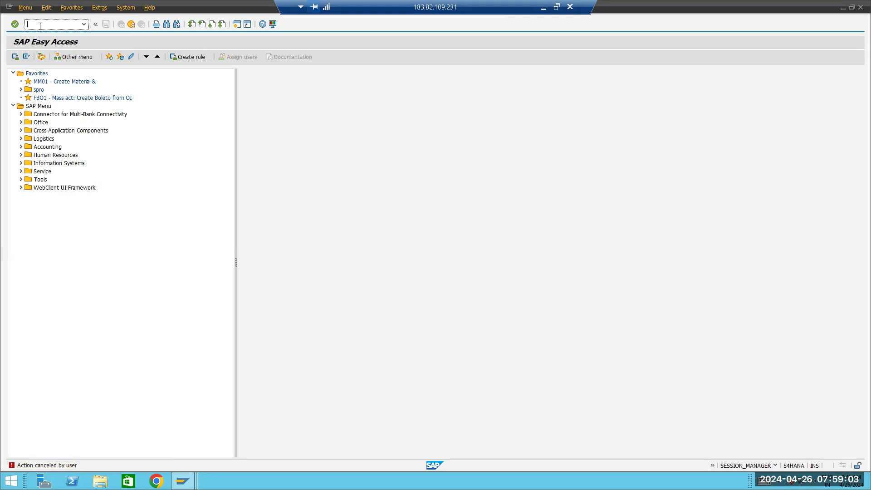
- Run transaction VD01 to check its redirection, and cancel the business partner creation
type("vd01")
key("Return")
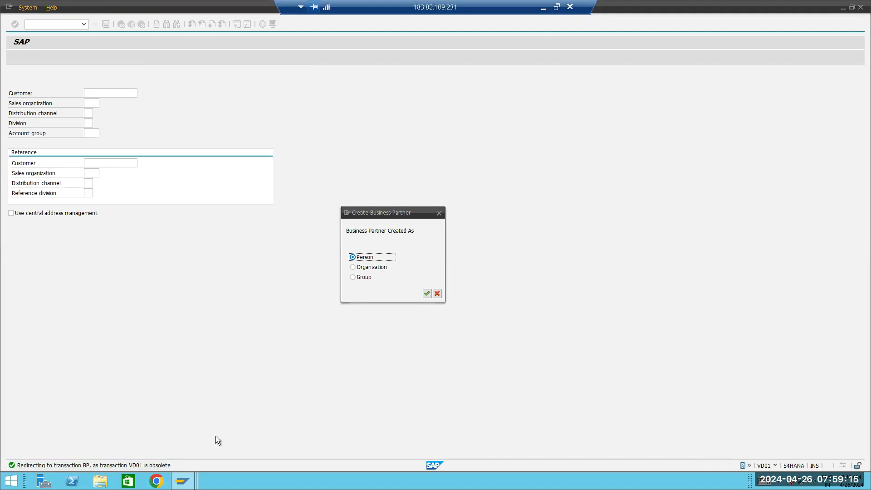
left_click(439, 213)
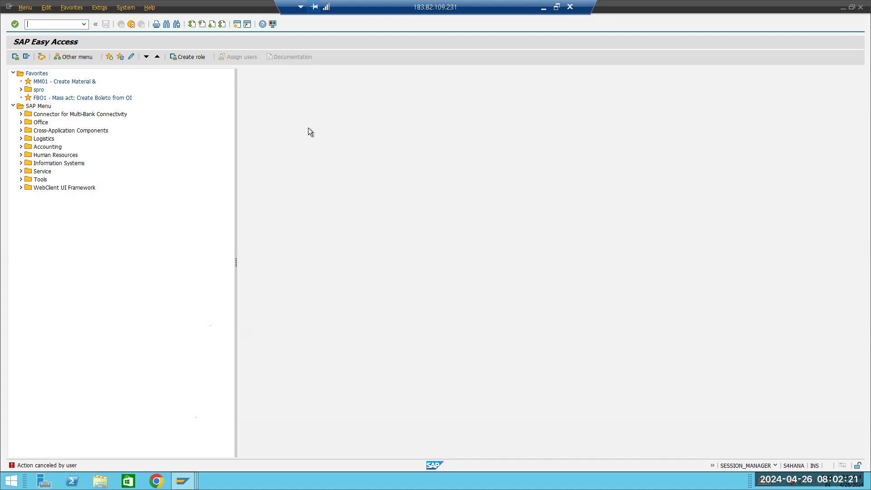
- Switch to the session that displays the entries of table IBPSUPPLIER
left_click(183, 481)
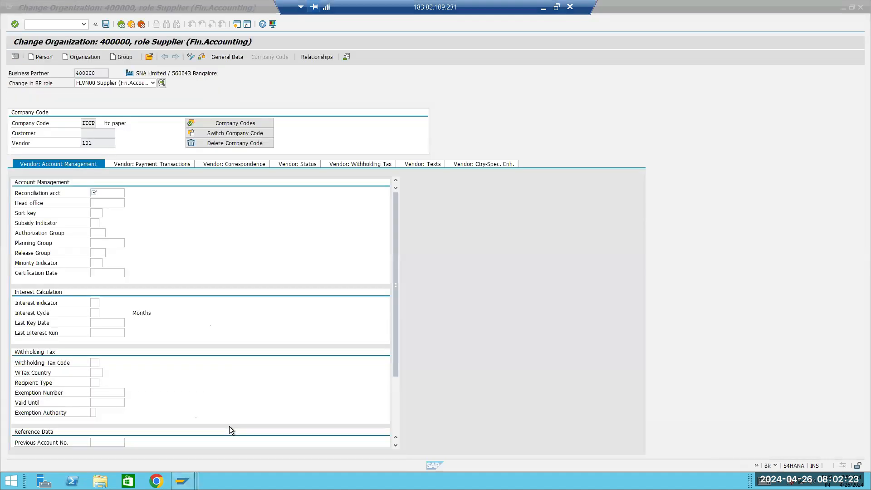
left_click(230, 426)
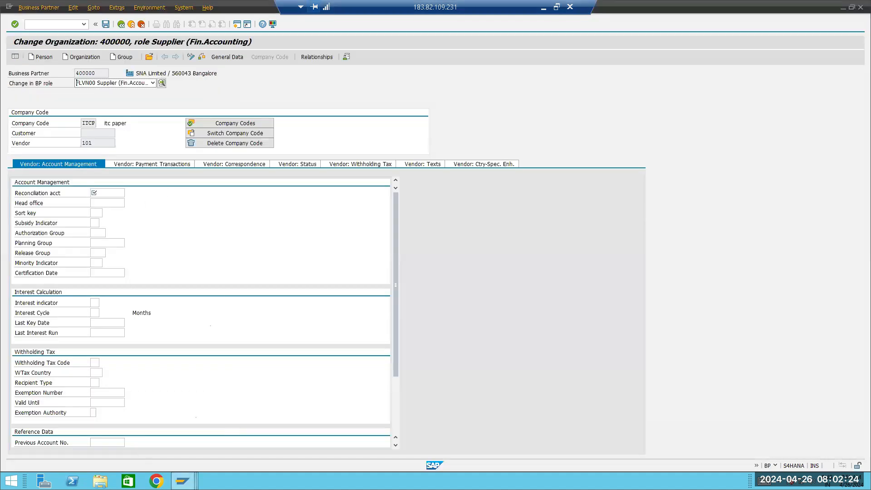
left_click(183, 481)
left_click(182, 481)
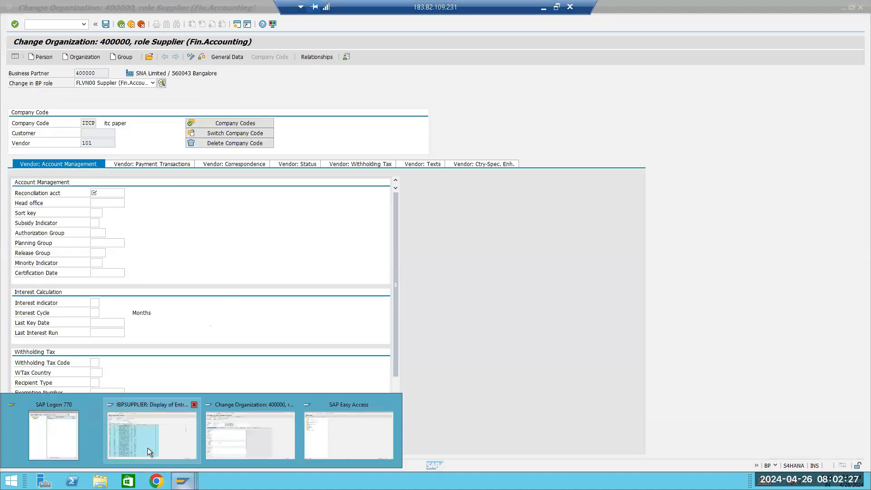
left_click(148, 447)
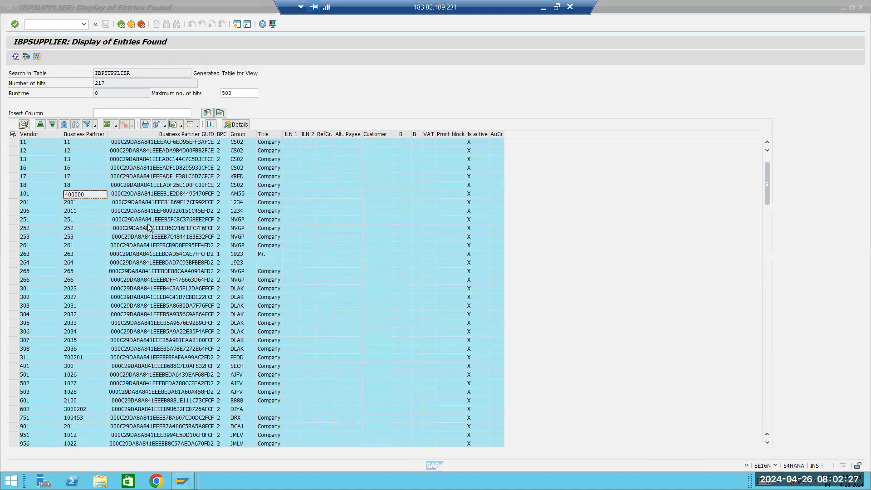
- Compare the Vendor and Business Partner columns of IBPSUPPLIER for entries whose two numbers differ
left_click(77, 134)
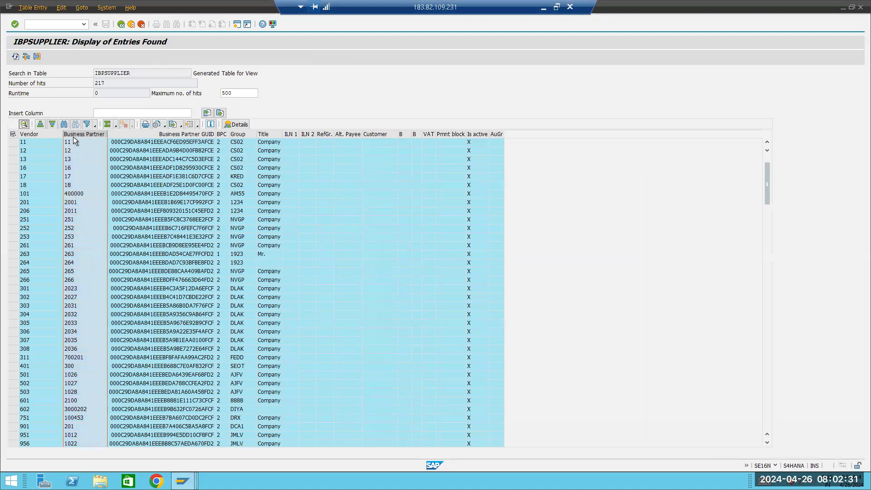
left_click(34, 132)
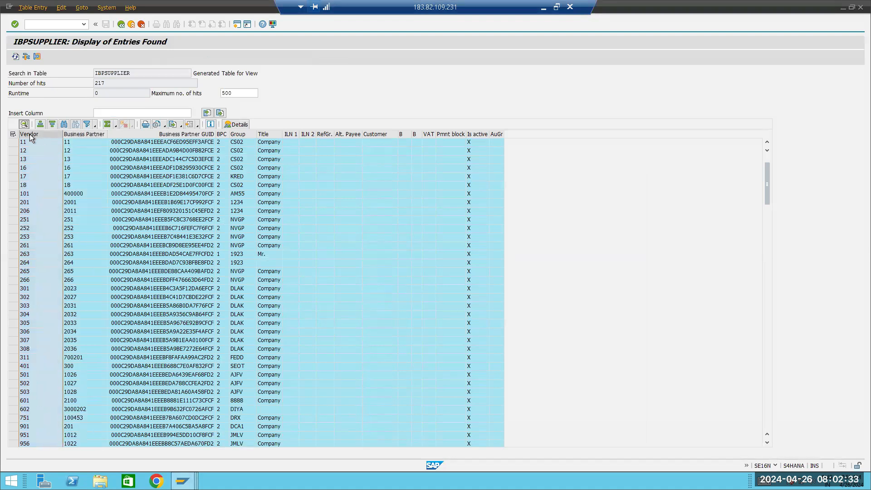
left_click(24, 196)
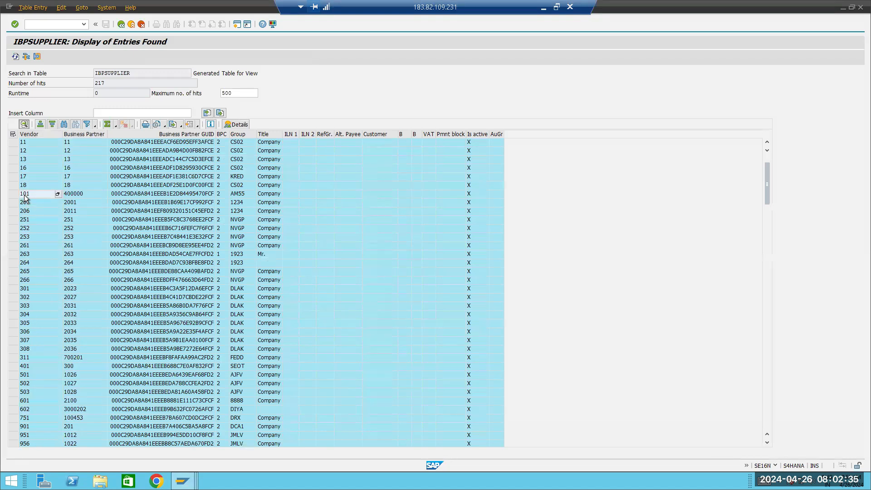
left_click(71, 195)
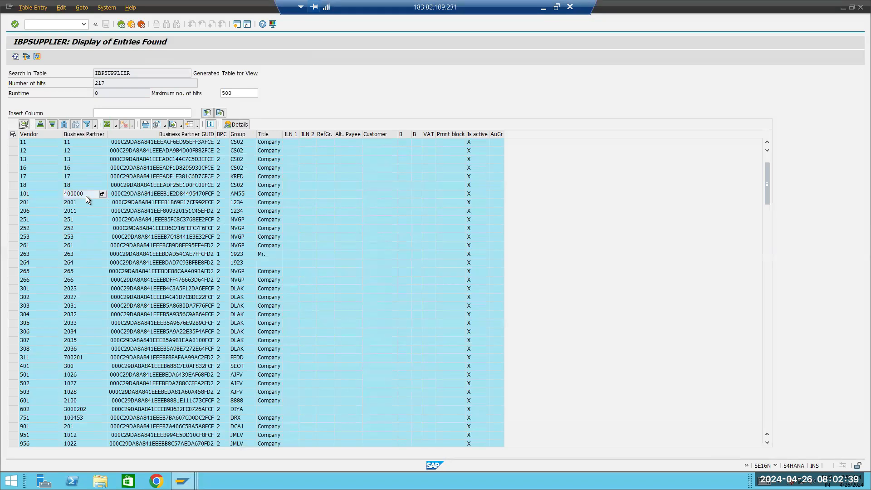
left_click(29, 357)
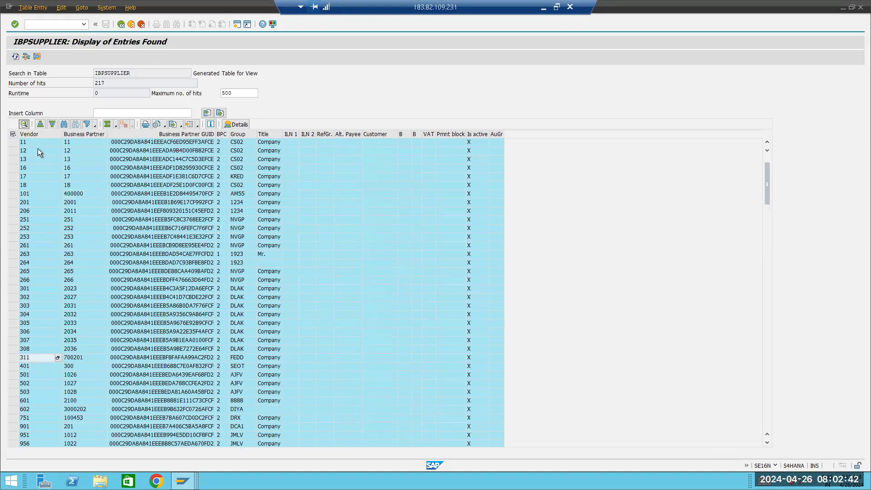
left_click(74, 358)
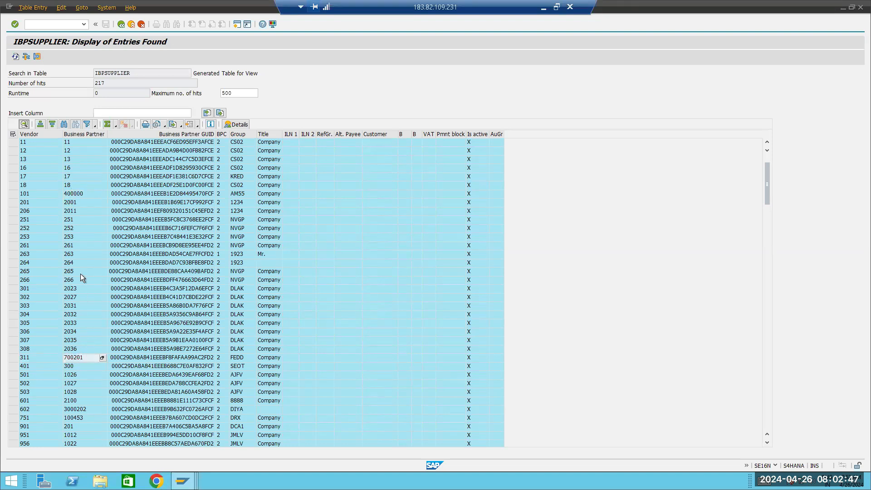
left_click(42, 135)
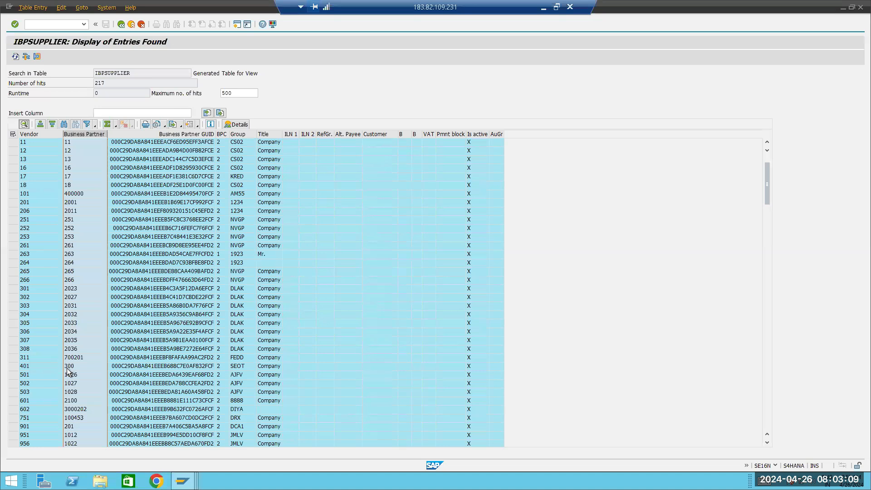
- Examine further IBPSUPPLIER entries for identical and differing vendor and business partner numbers, and select the AJFV group's first row
scroll(75, 377, "down", 7)
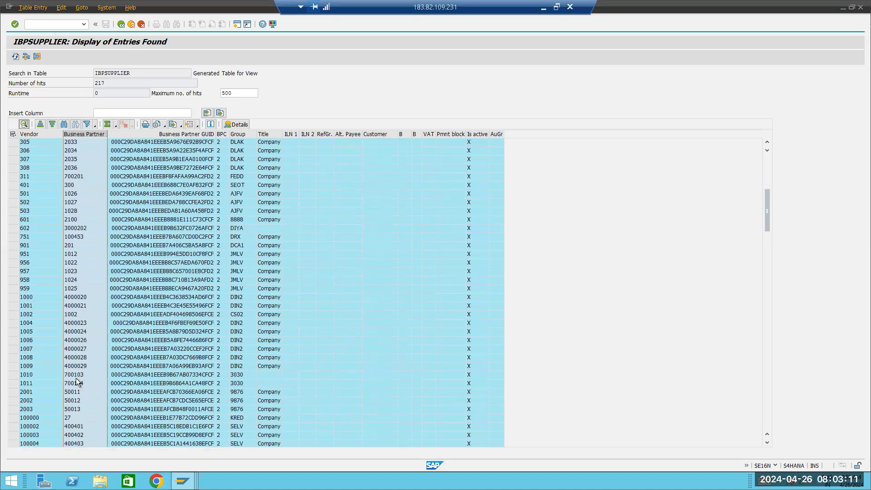
scroll(75, 379, "down", 1)
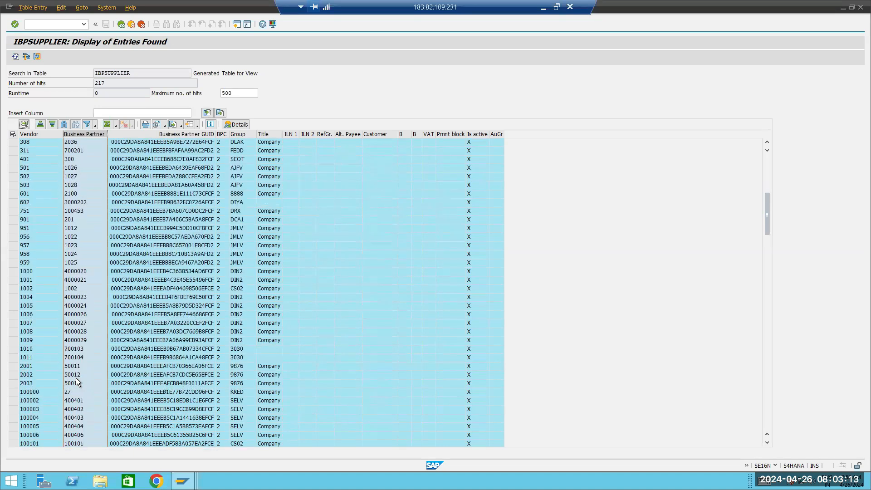
scroll(77, 381, "down", 1)
left_click(26, 420)
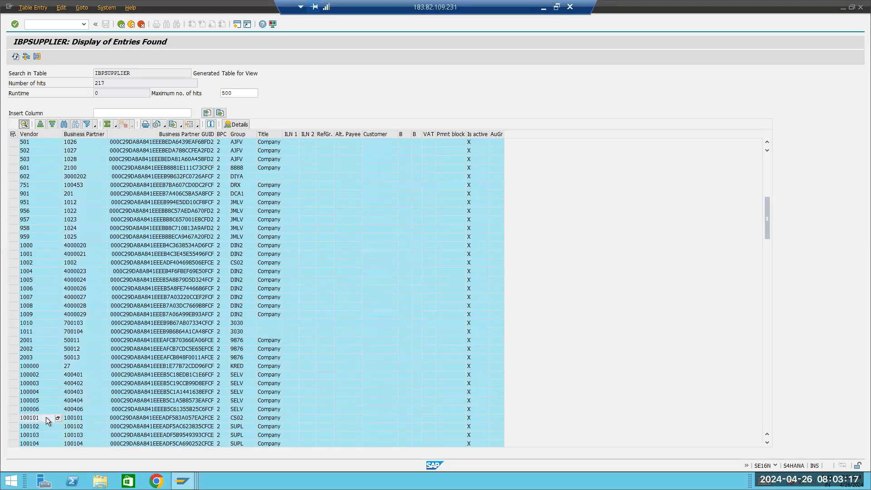
left_click(77, 420)
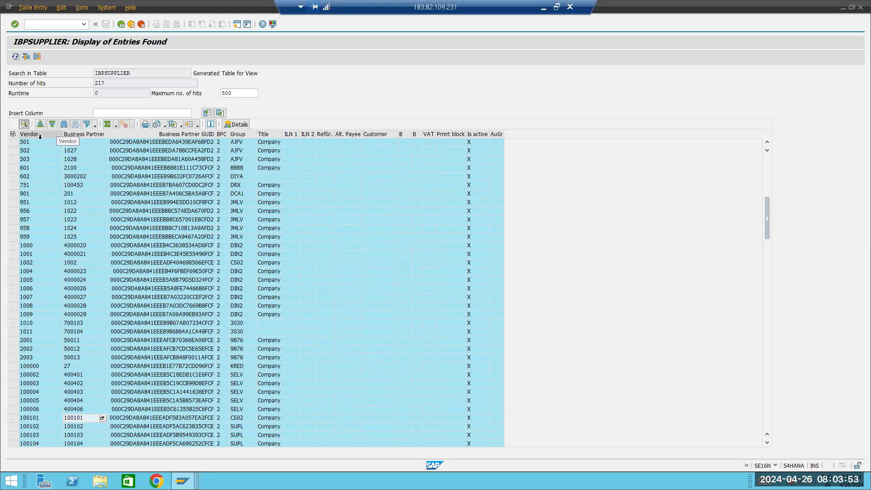
left_click(78, 142)
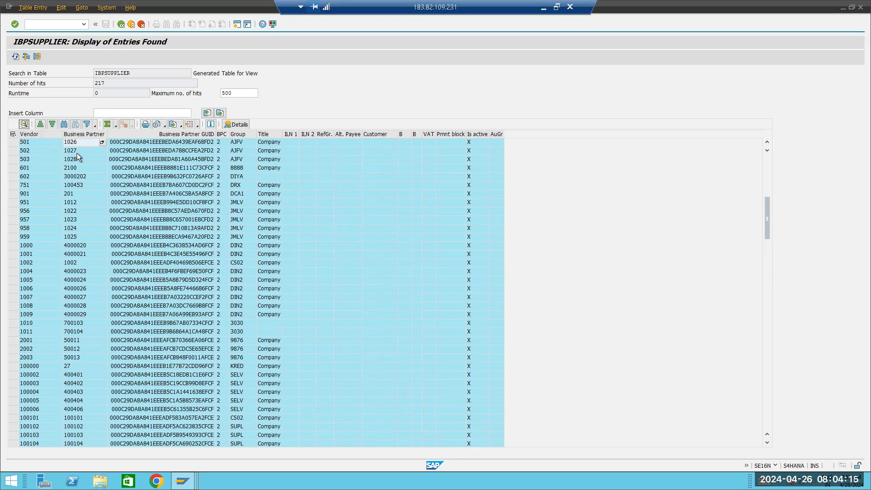
left_click(29, 141)
left_click(13, 142)
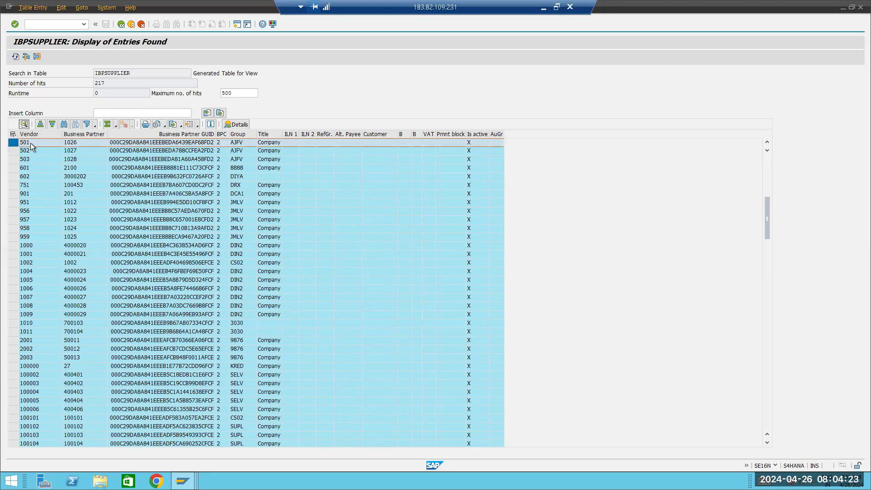